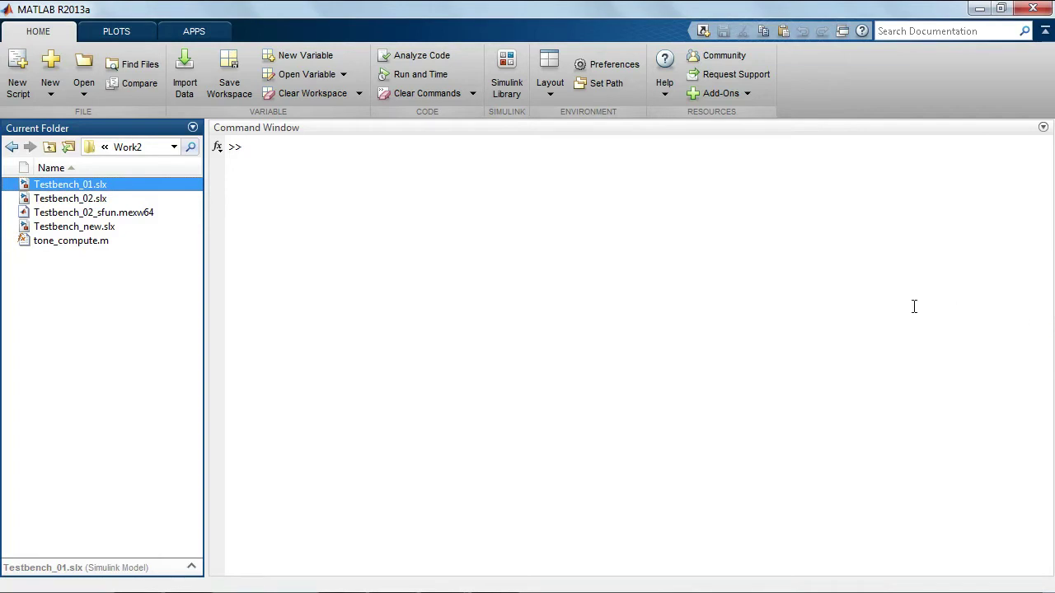
Step: Open the Testbench_01.slx model from the Current Folder panel
double_click(83, 184)
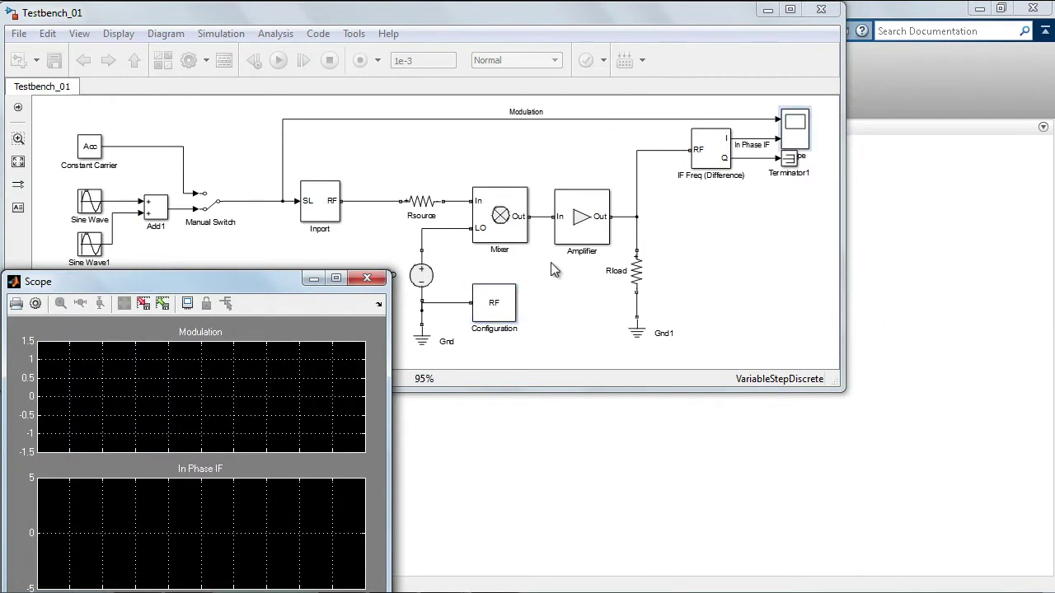
Step: Show the Configuration block parameters, with tones [15 17] MHz and harmonic order [5 5], beside the diagram
double_click(501, 306)
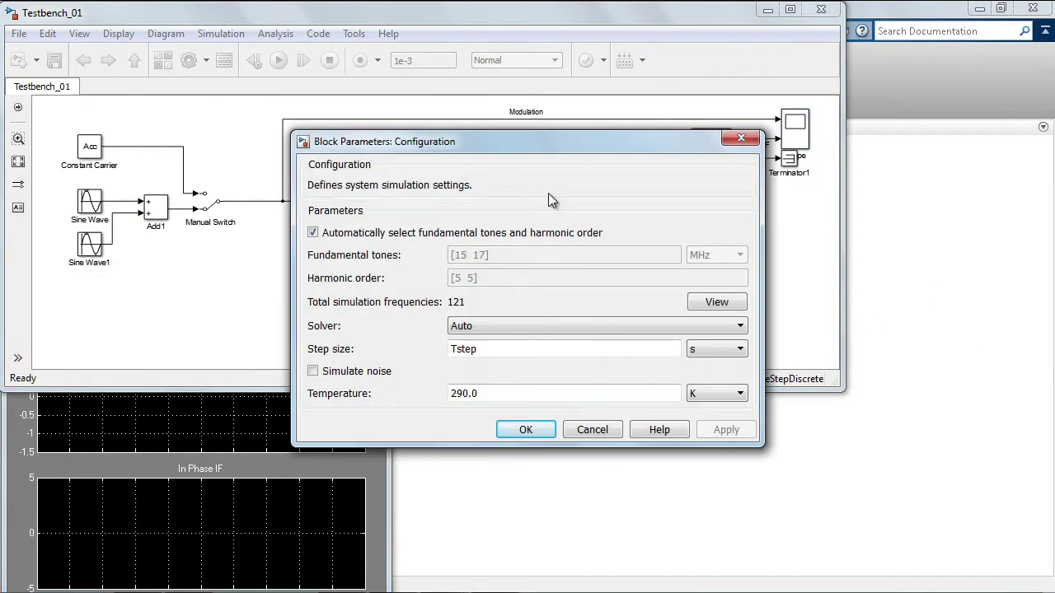
drag(594, 139, 802, 286)
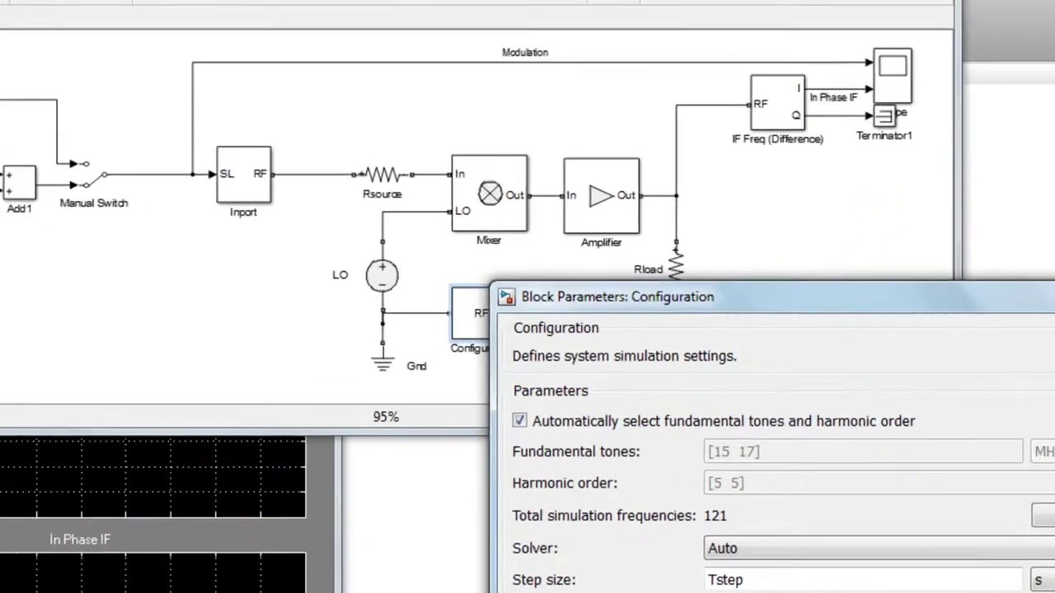
click(665, 210)
double_click(486, 184)
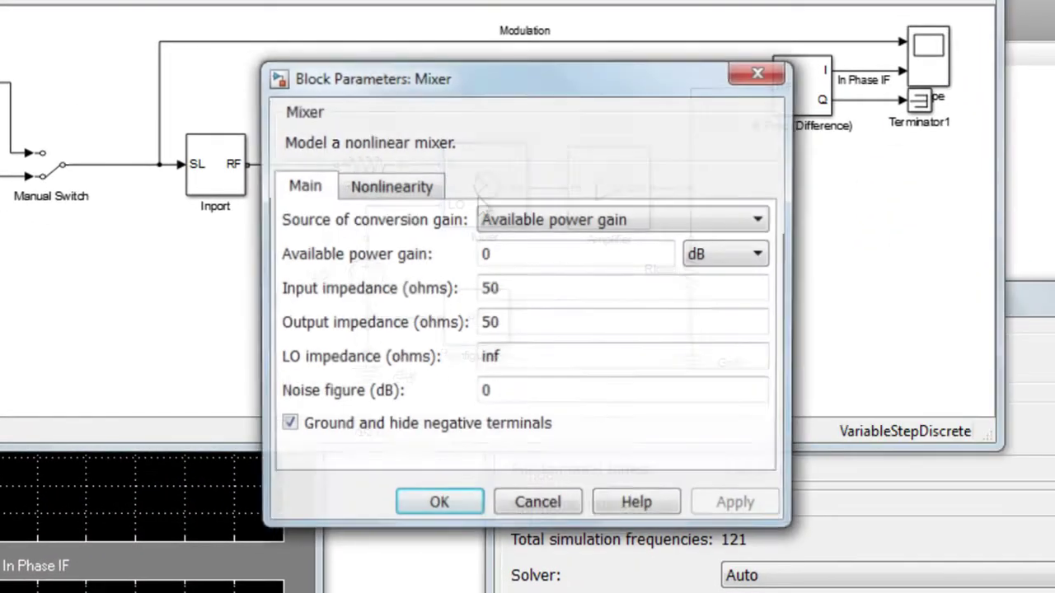
click(400, 185)
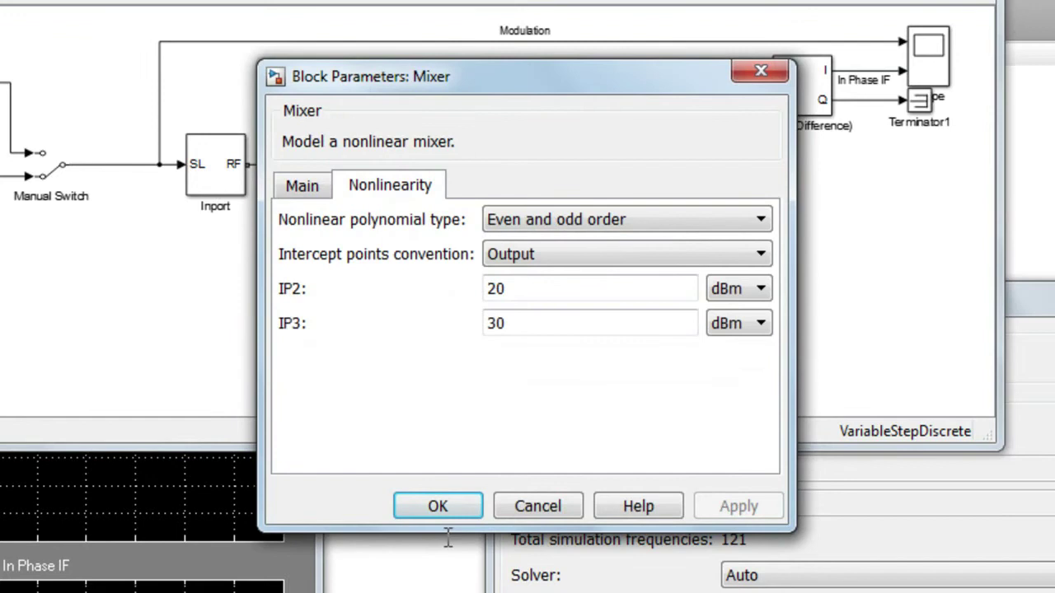
click(439, 504)
double_click(604, 204)
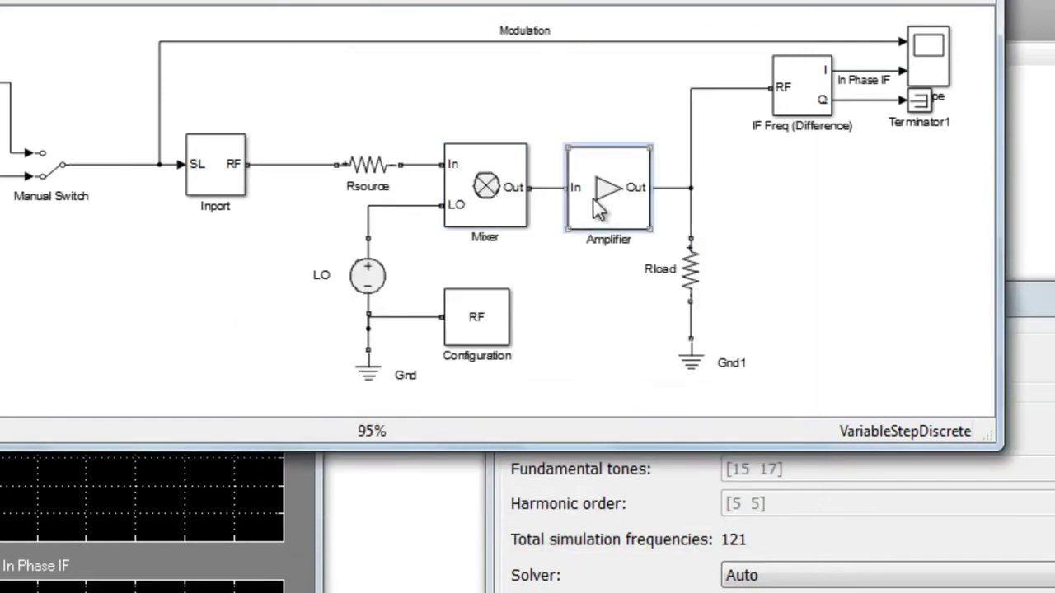
click(394, 212)
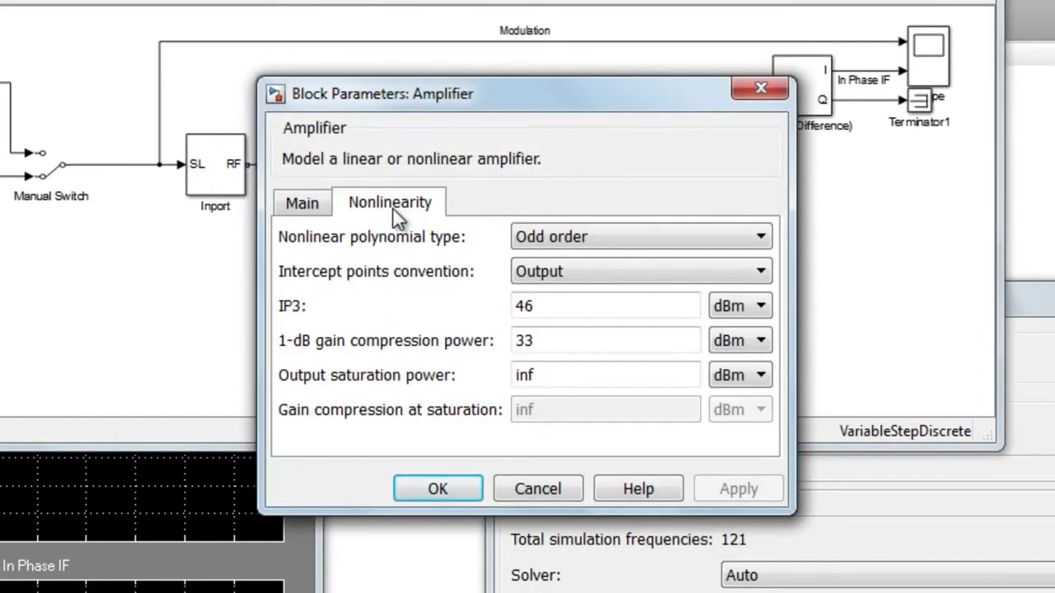
click(425, 488)
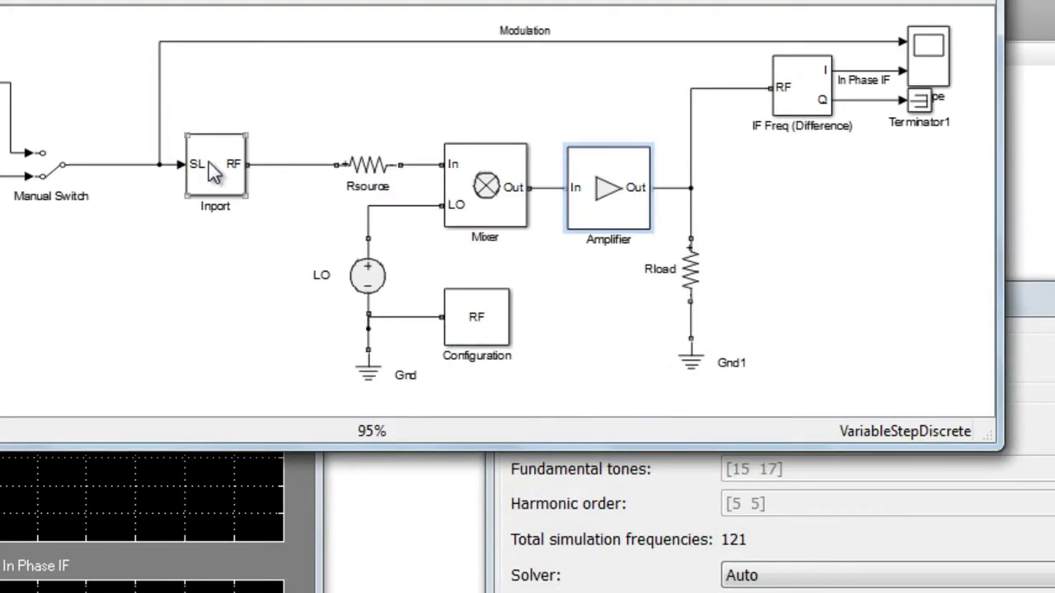
double_click(212, 172)
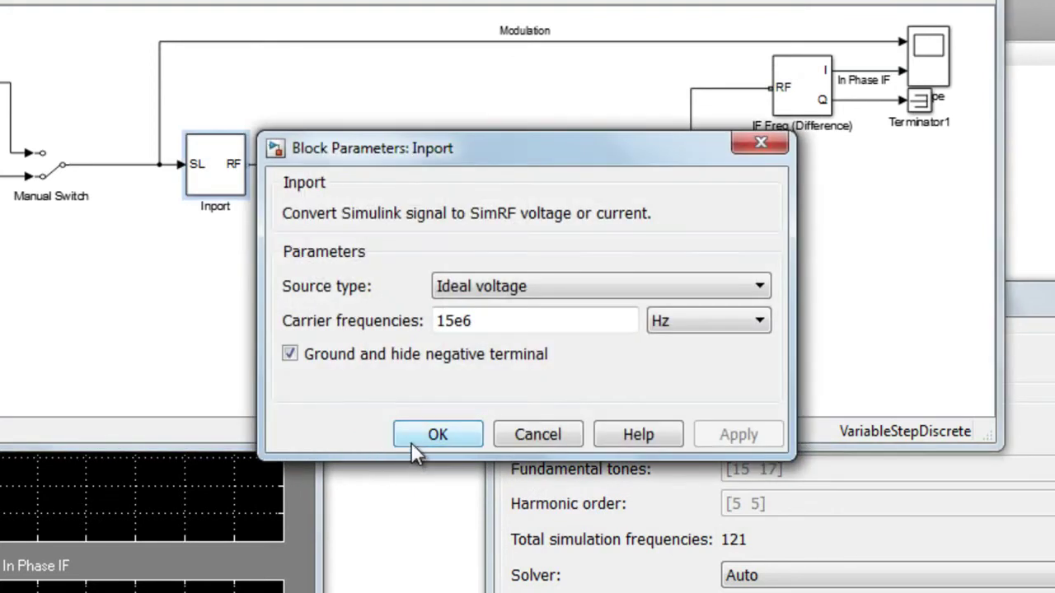
click(413, 439)
click(370, 289)
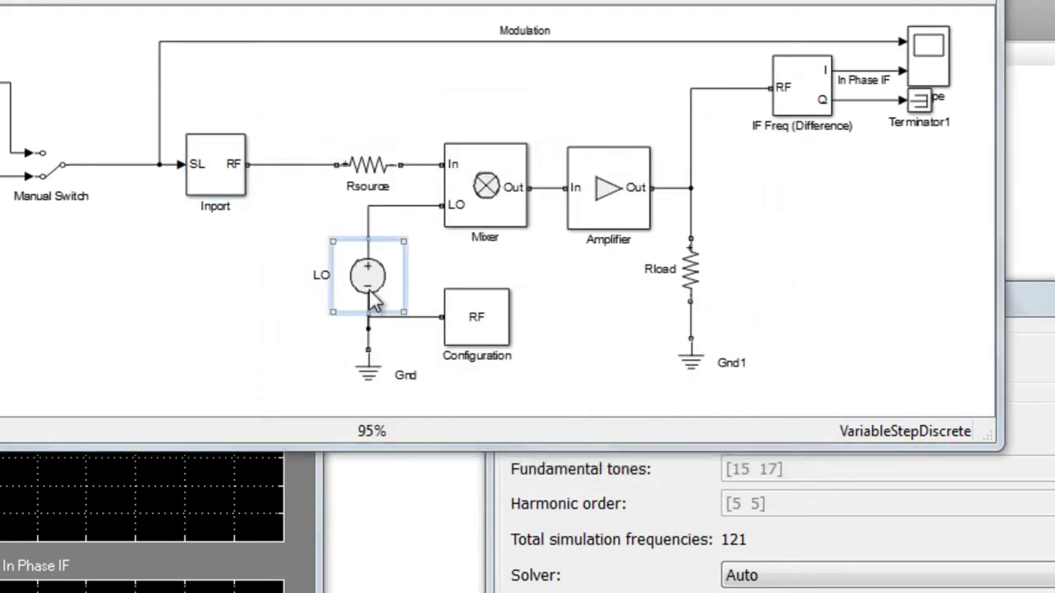
double_click(369, 292)
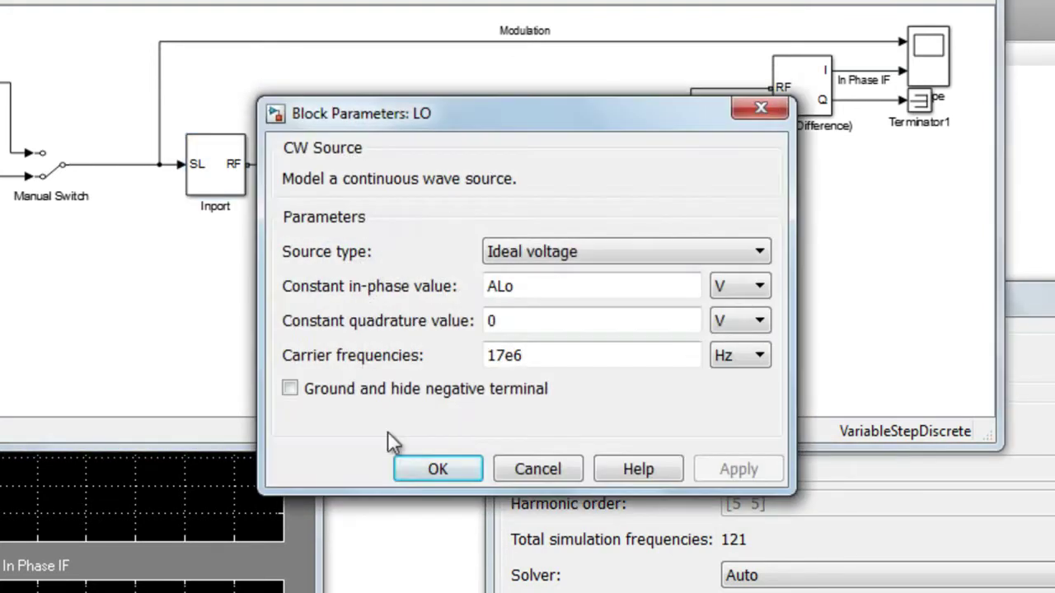
click(418, 470)
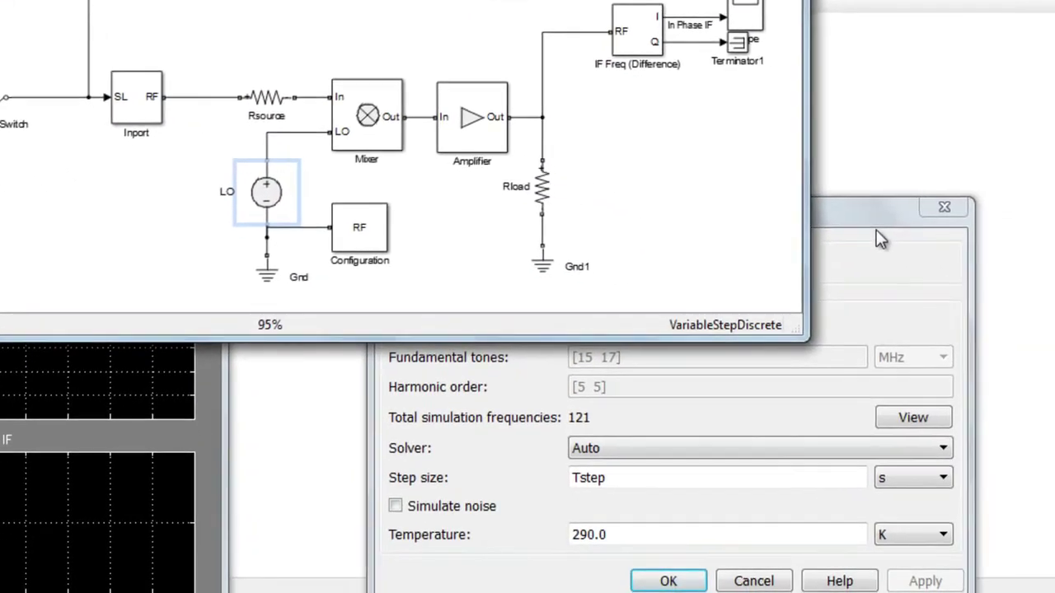
click(880, 239)
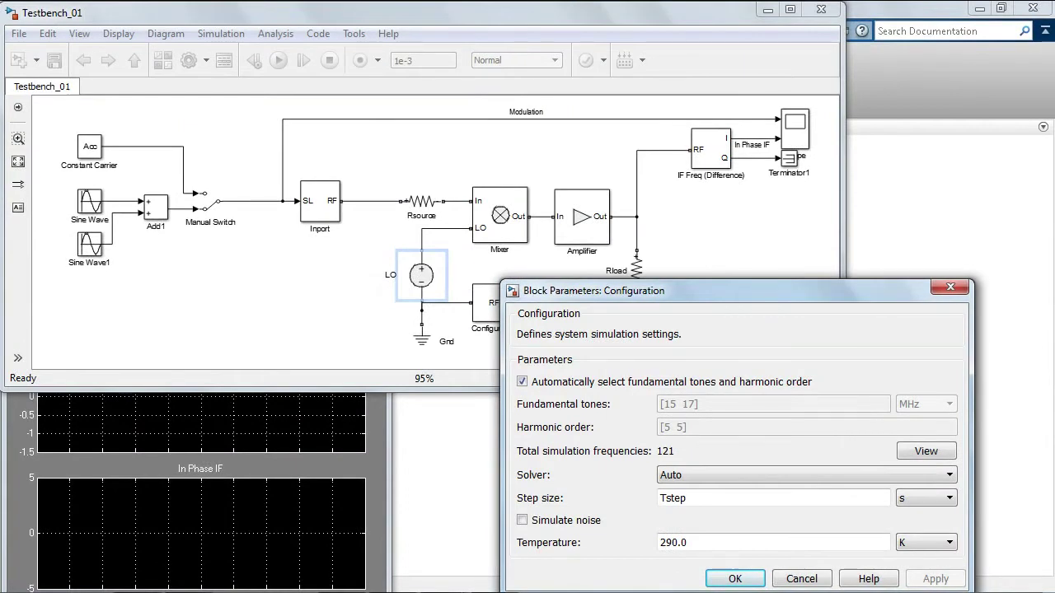
Step: Review the IF Freq (Difference) block settings, then return to the Configuration dialog
double_click(711, 148)
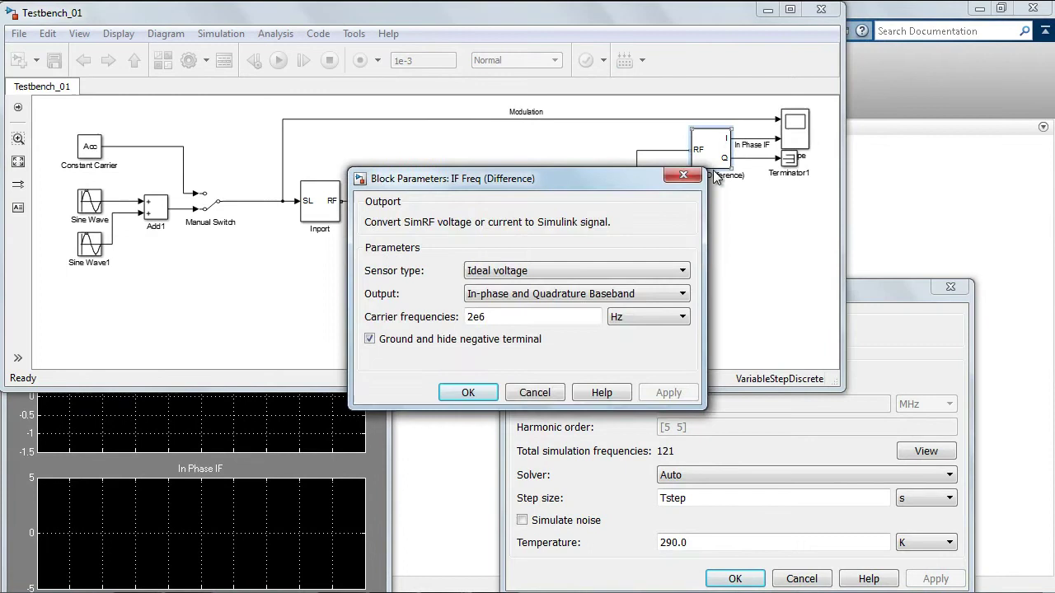
click(488, 394)
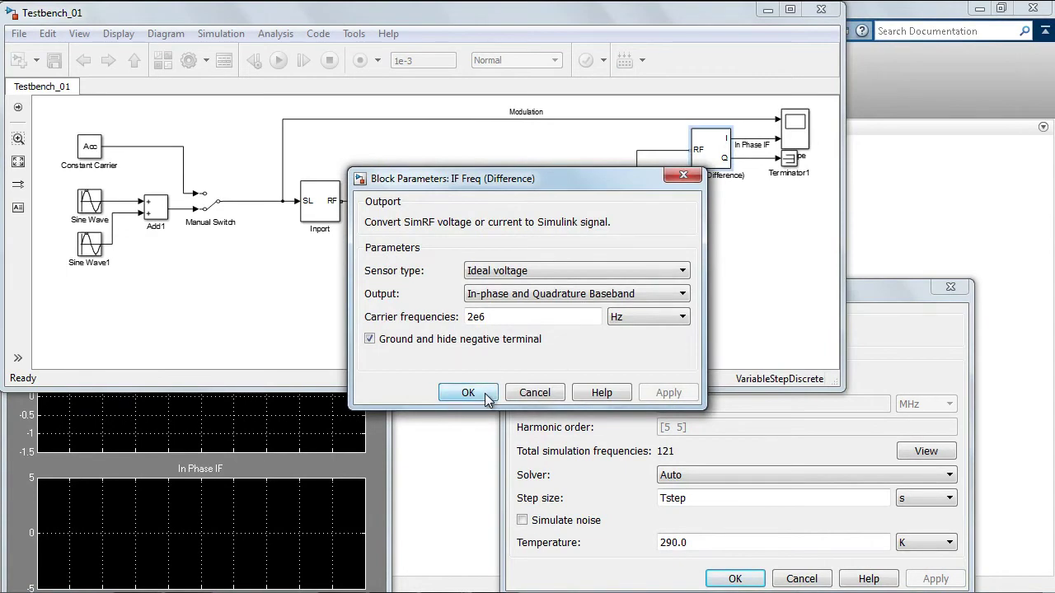
click(921, 464)
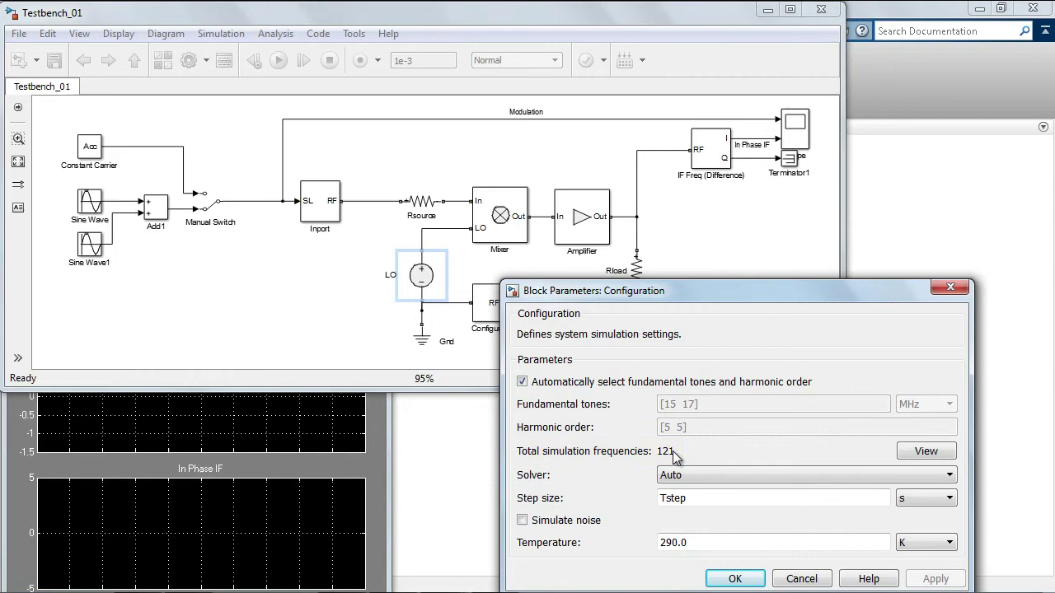
Step: Trace the 2e+06 simulation frequency to -f1+f2, then return to the model diagram
click(919, 458)
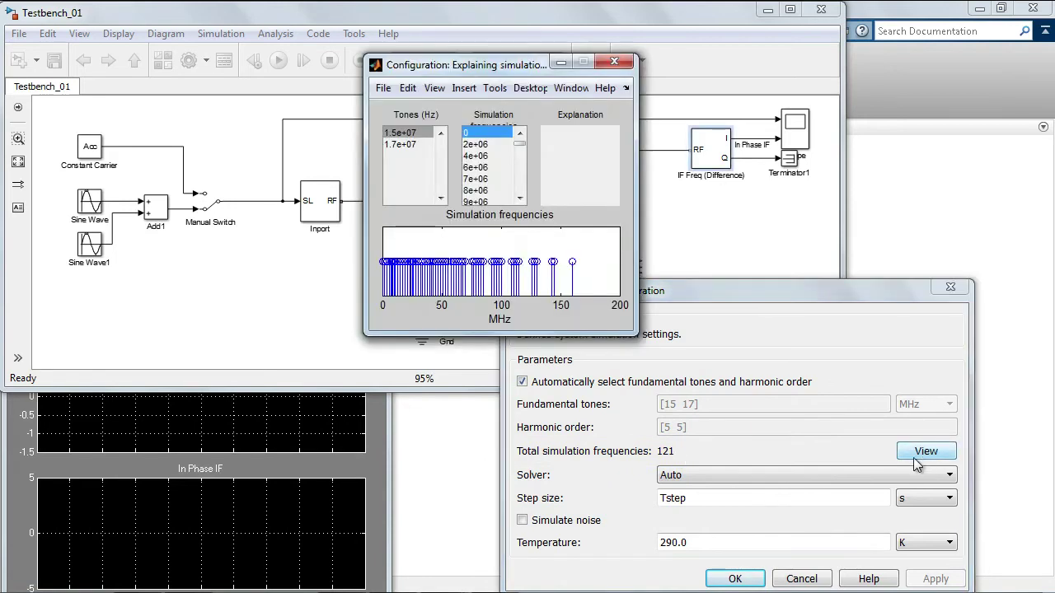
click(487, 144)
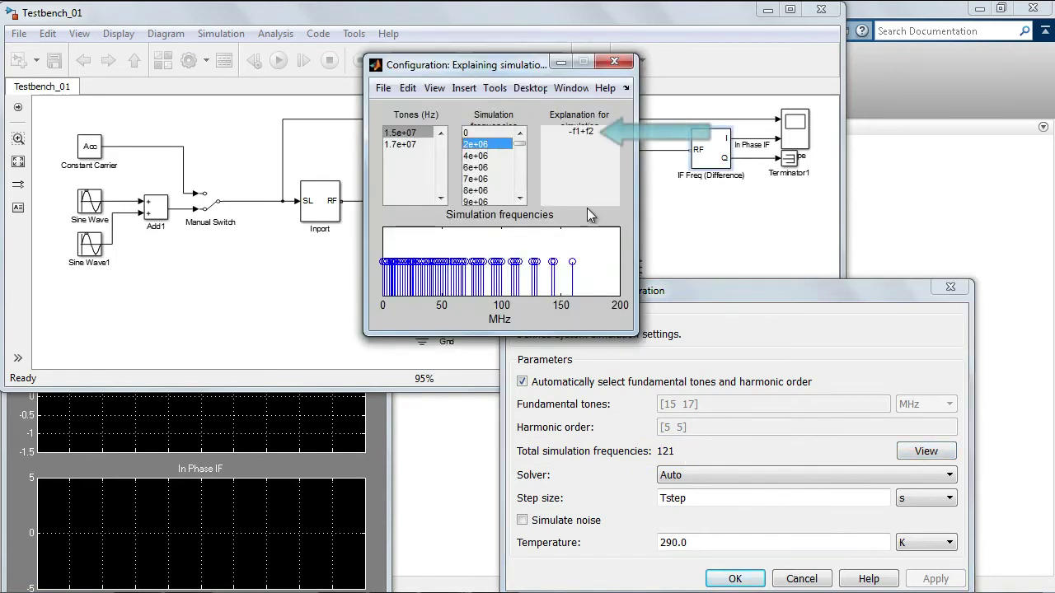
click(616, 64)
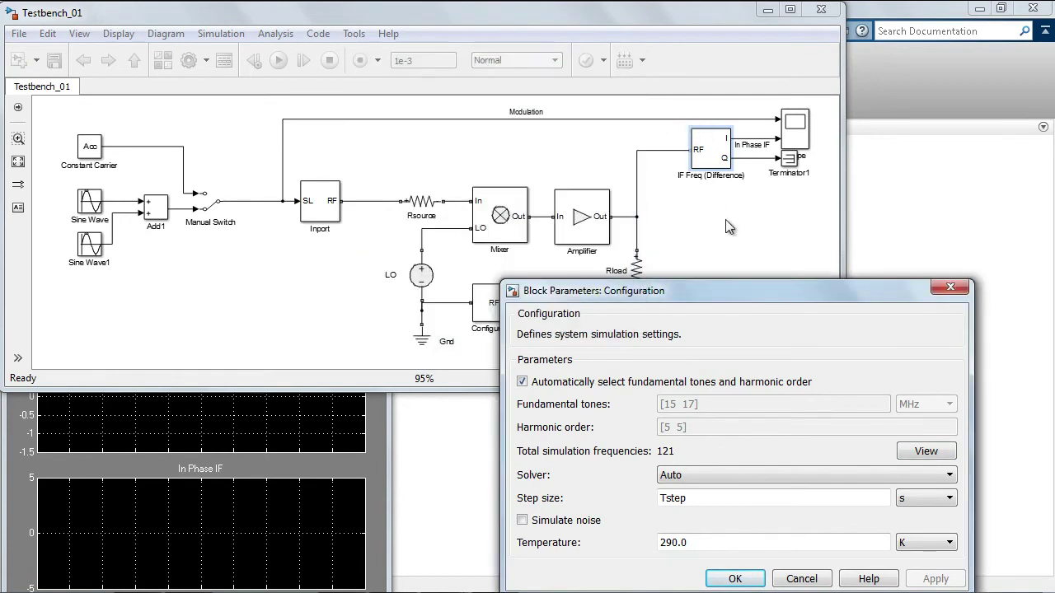
click(744, 247)
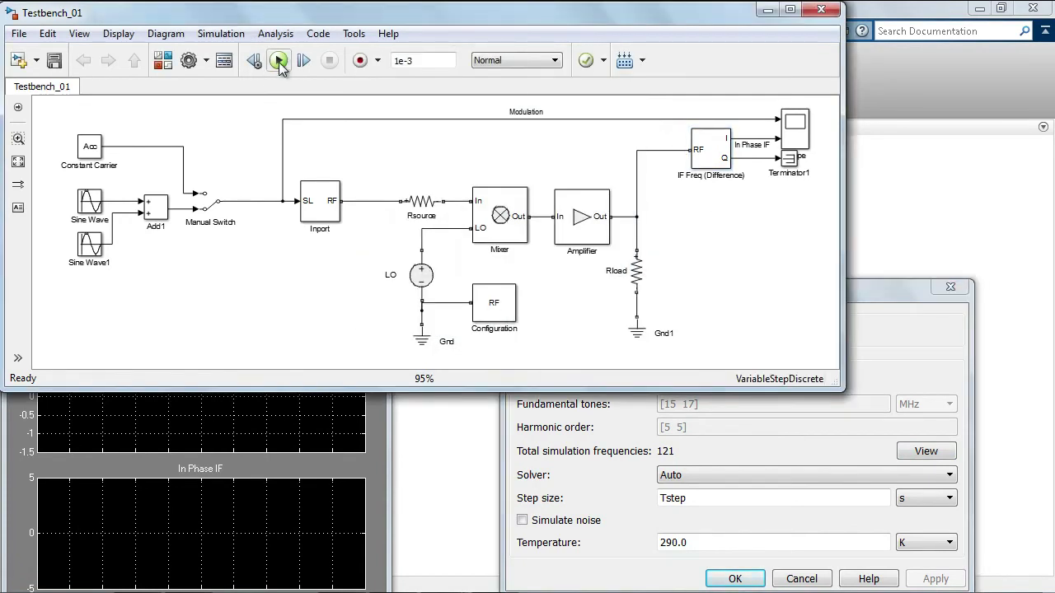
Step: Run Testbench_01 and maximize the Scope plotting Modulation and In Phase IF
click(279, 62)
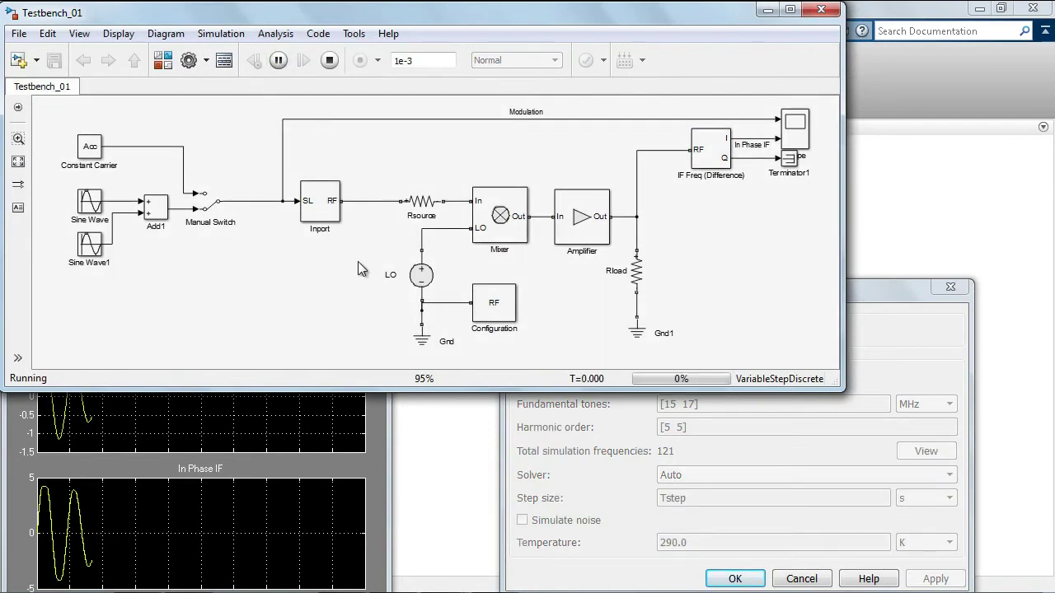
click(370, 406)
key(super+Up)
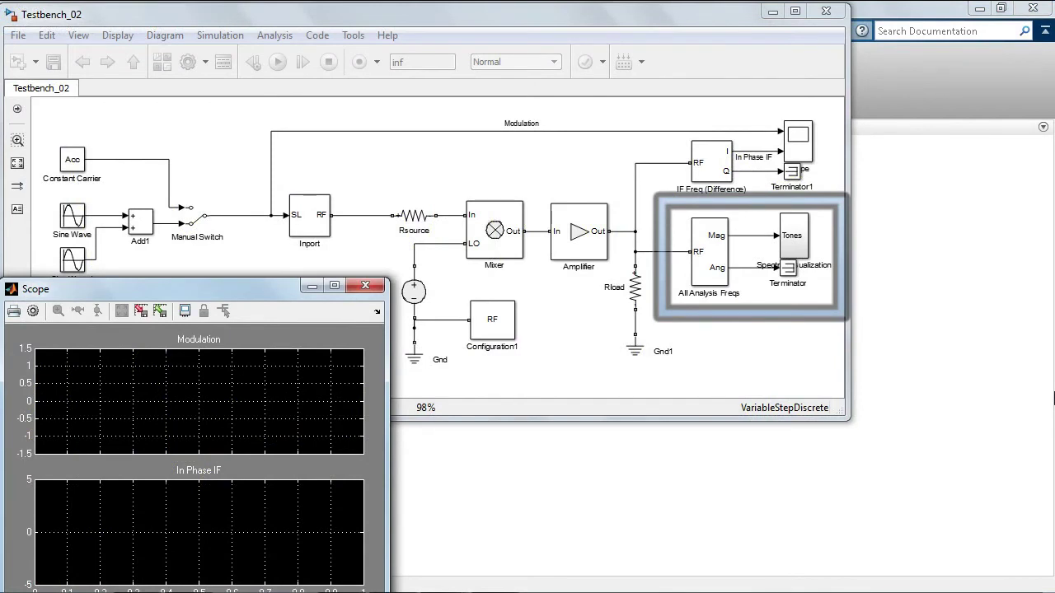
Step: Toggle the Manual Switch, set stop time to 0 and run Testbench_02 to plot the 0–100 MHz spectrum
double_click(201, 224)
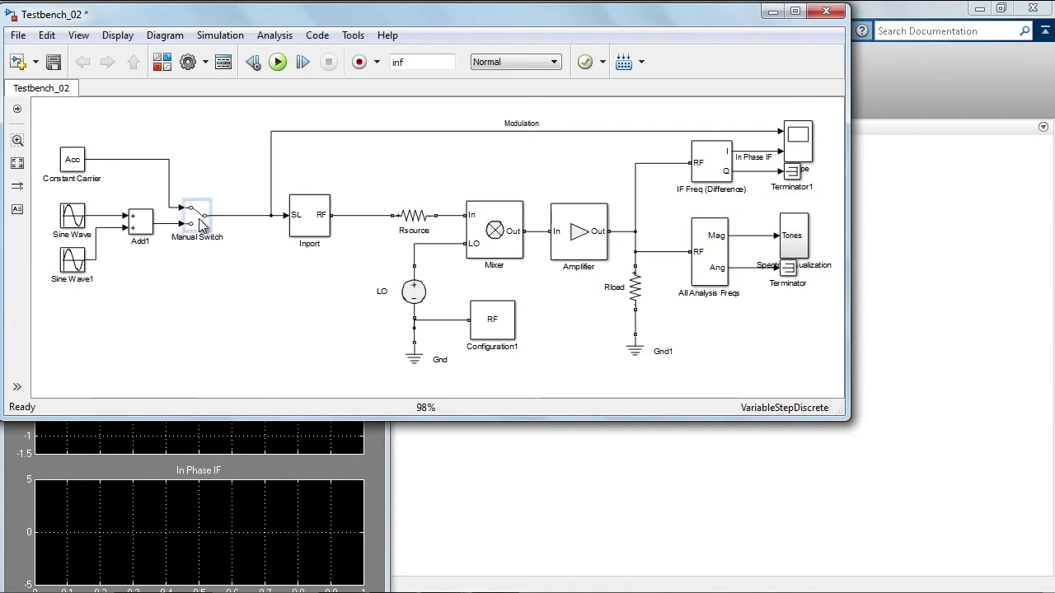
double_click(429, 69)
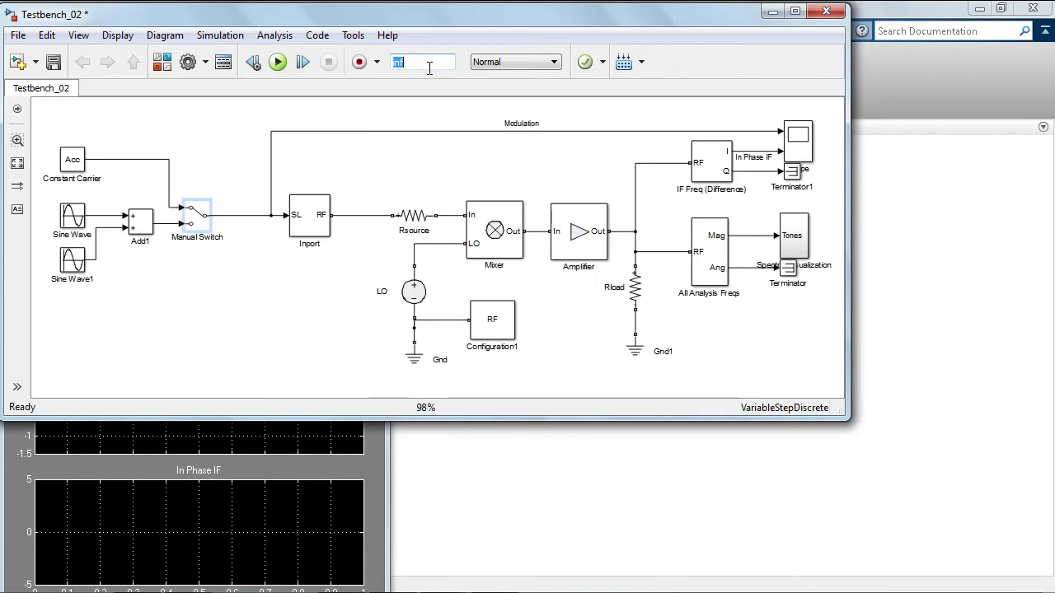
text(0)
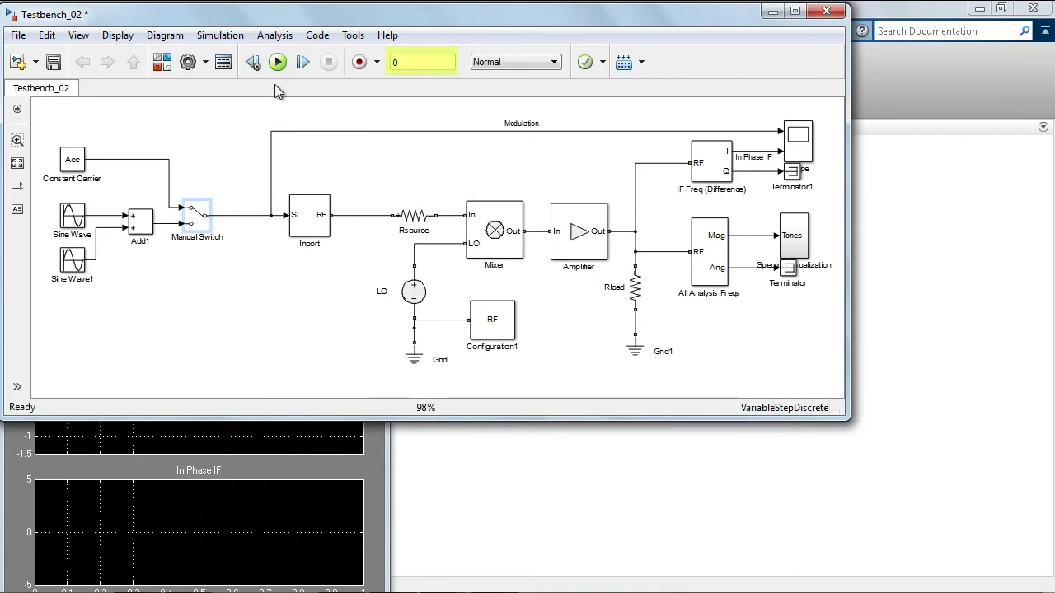
click(277, 62)
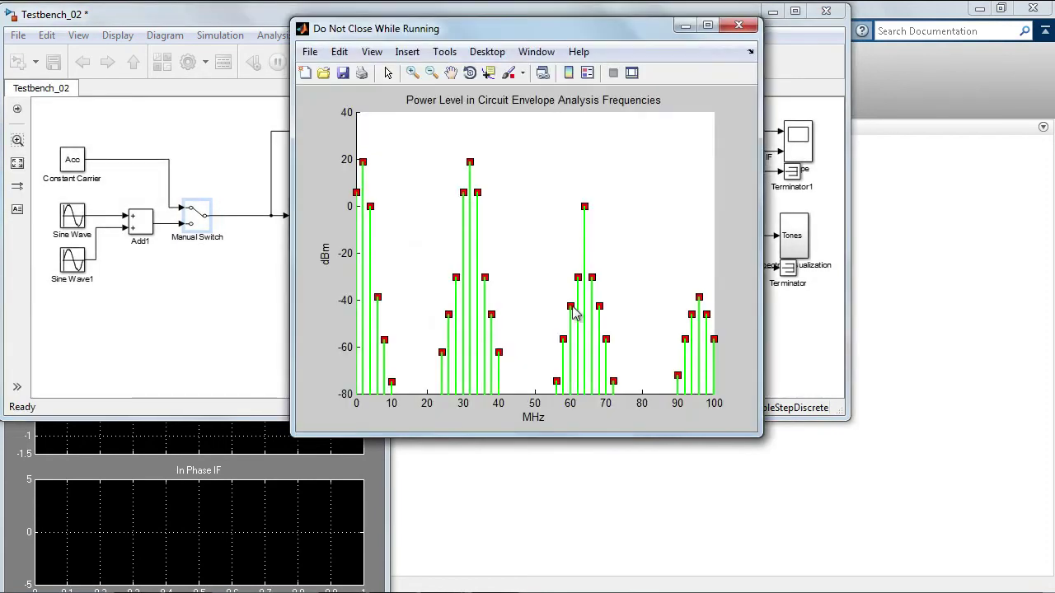
drag(628, 33, 827, 215)
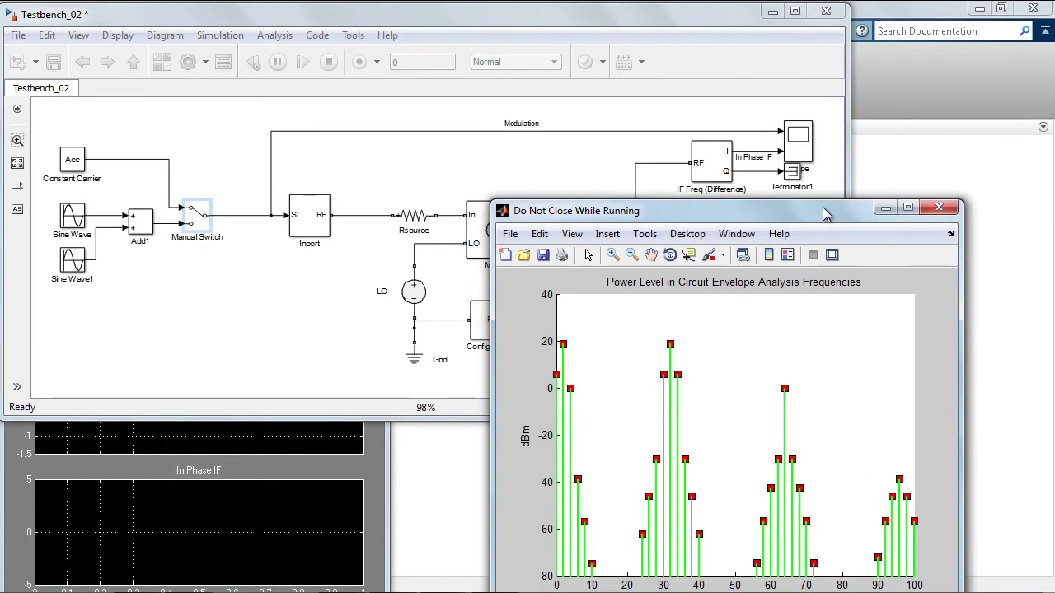
Step: Toggle the Manual Switch to the other source, set stop time to inf and run the simulation
click(388, 295)
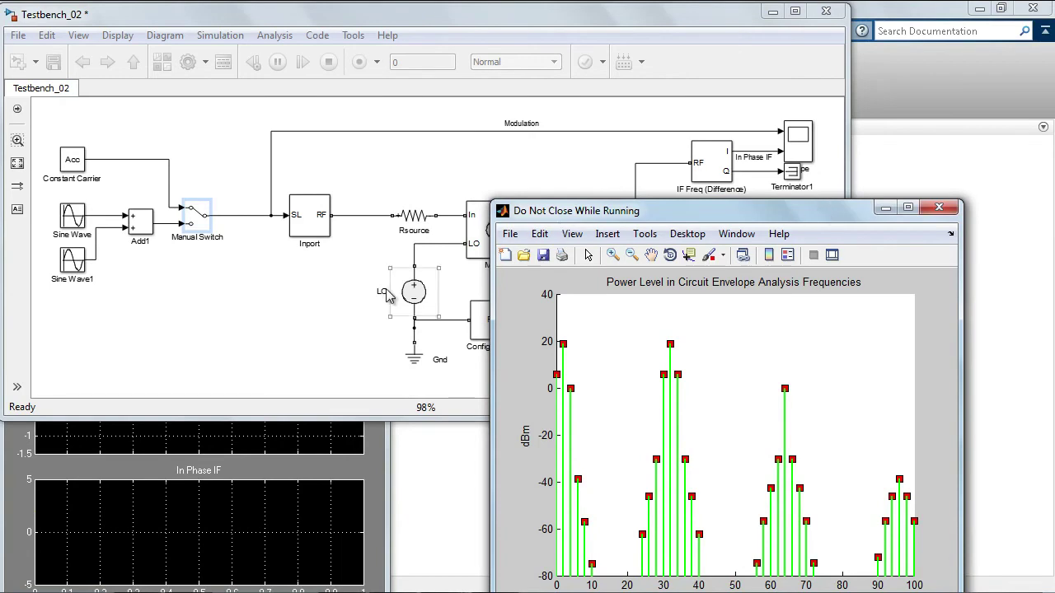
click(197, 213)
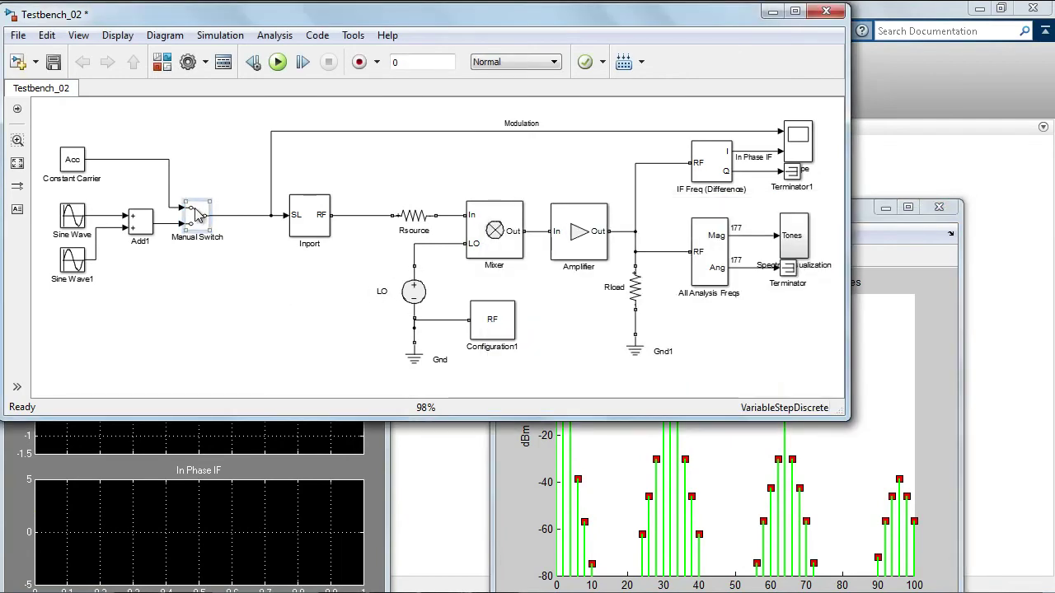
double_click(198, 214)
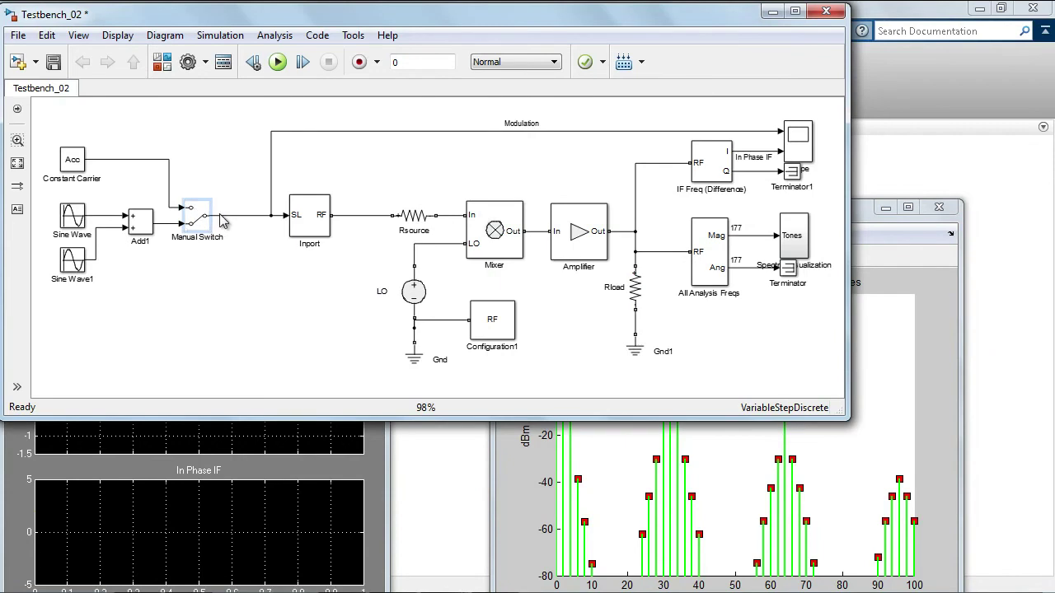
double_click(397, 64)
text(inf)
click(277, 62)
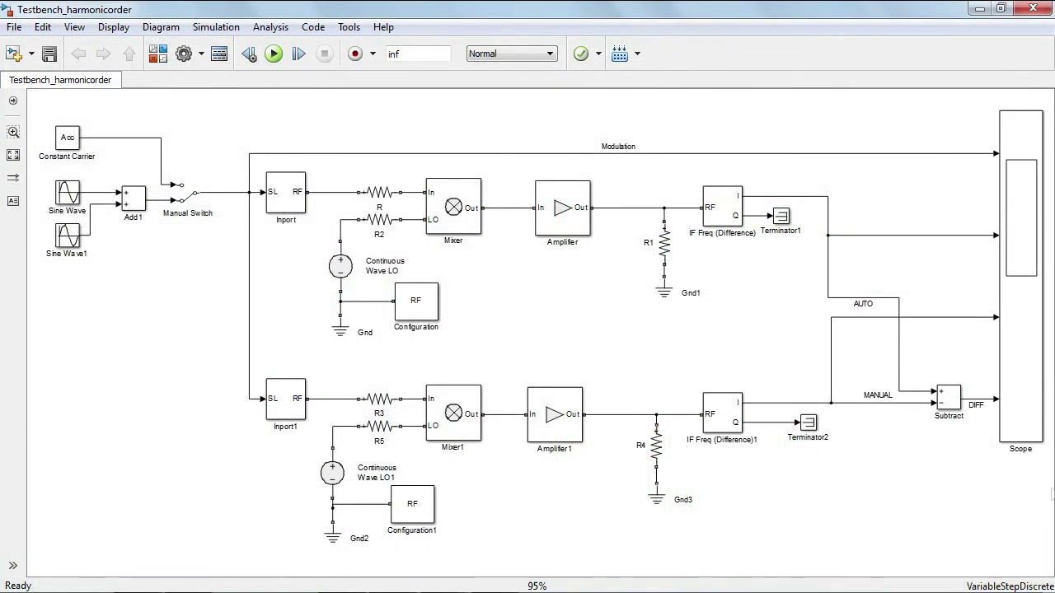
Step: Confirm both Configuration blocks unchanged, run, and open the Scope comparing AUTO, MANUAL and DIFF
double_click(424, 307)
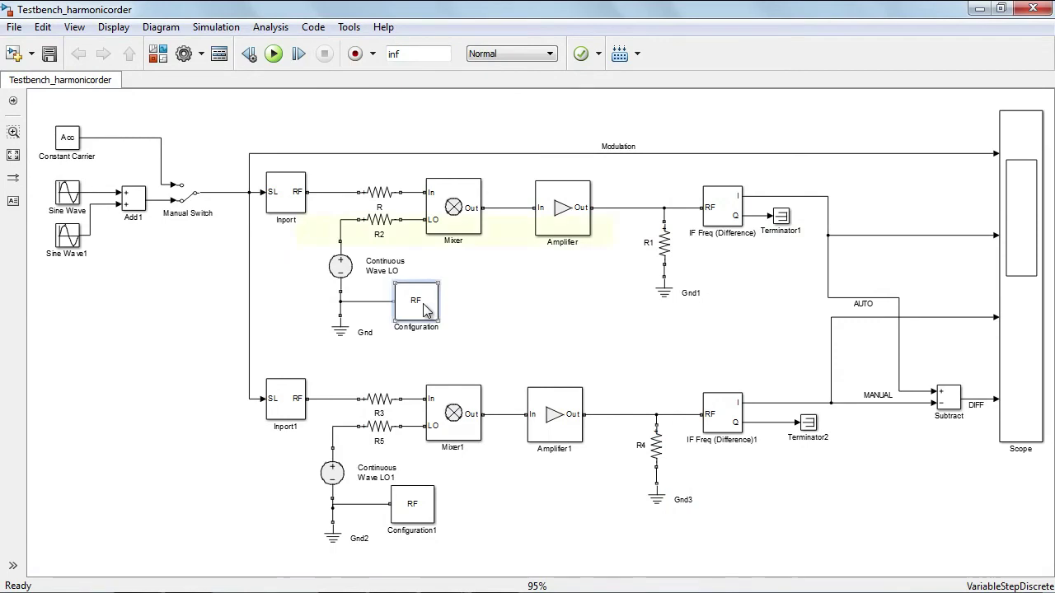
click(534, 432)
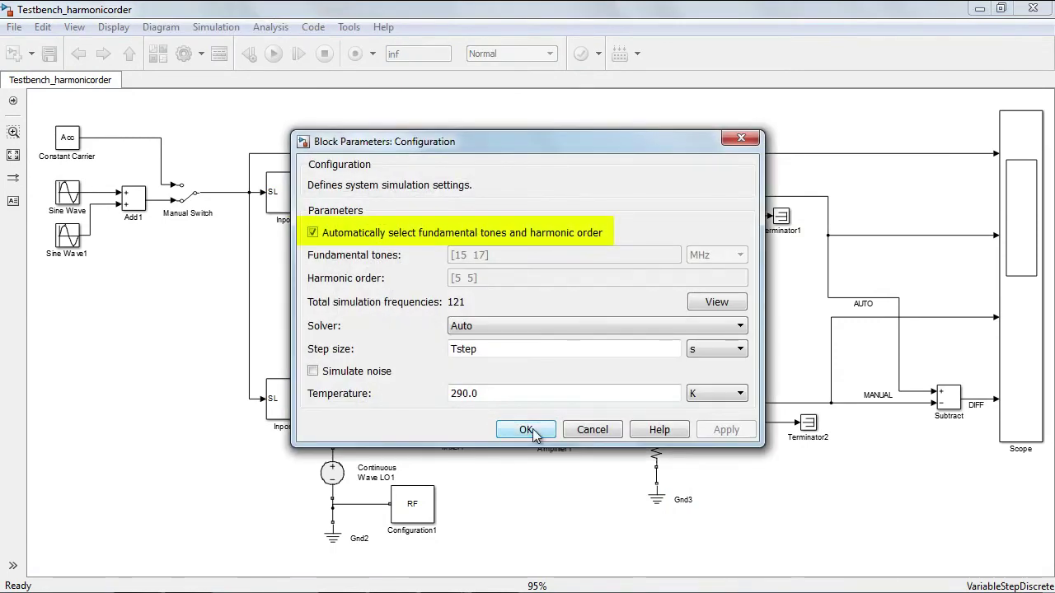
double_click(431, 509)
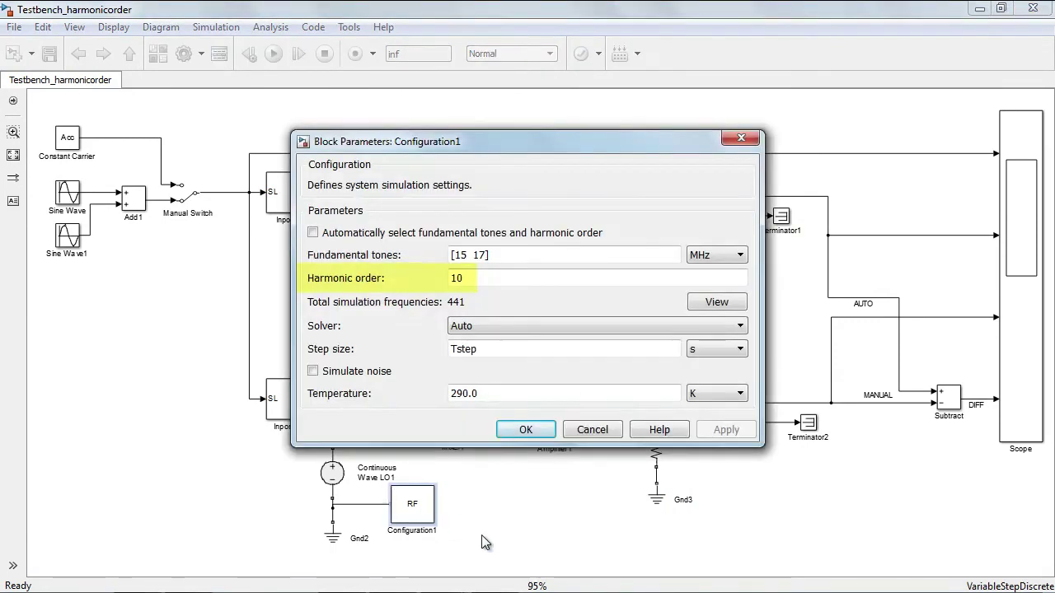
click(521, 432)
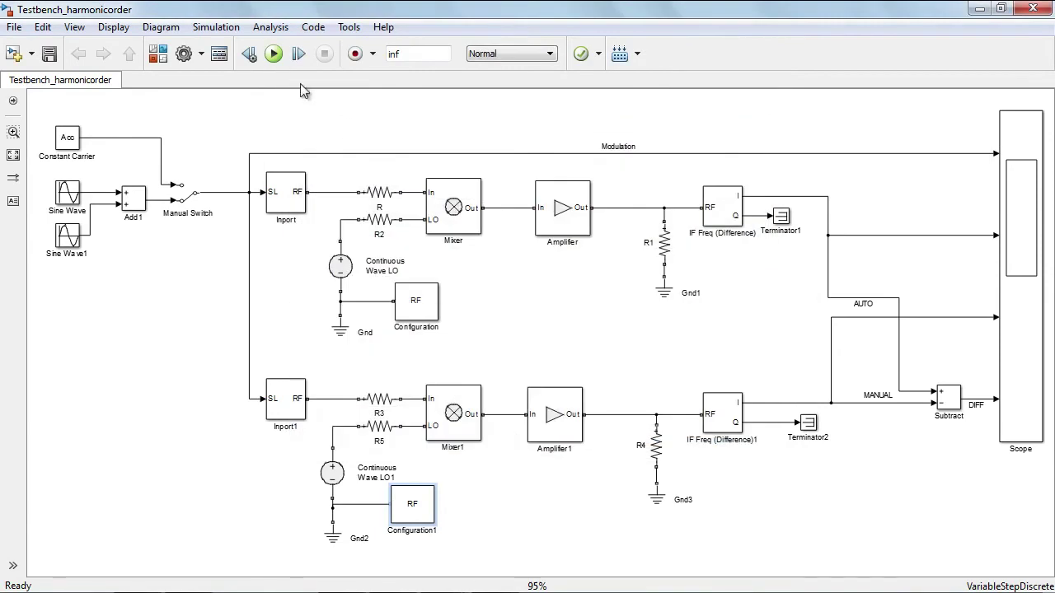
click(274, 53)
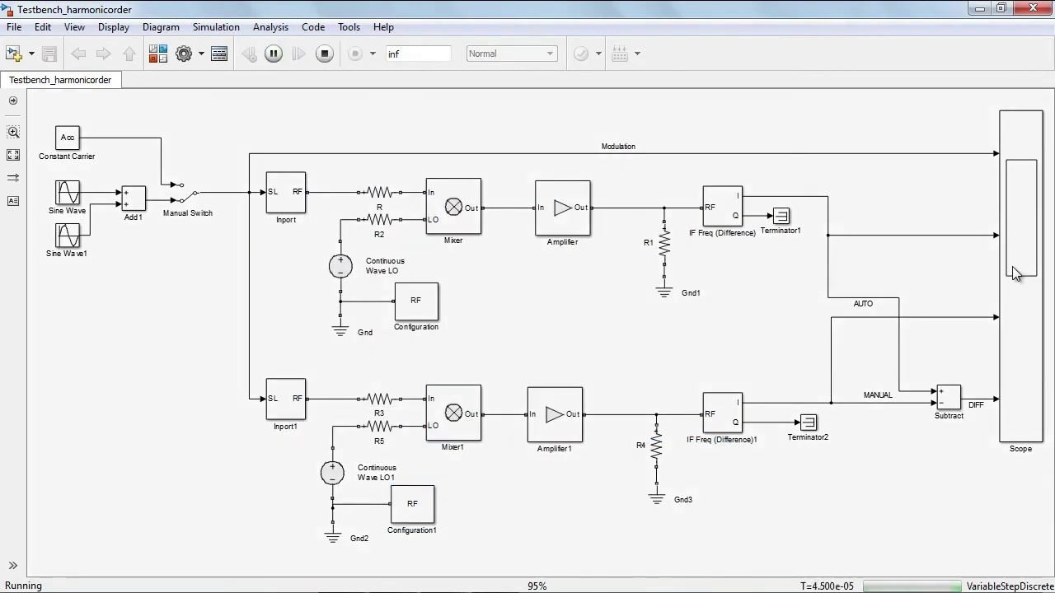
double_click(1014, 274)
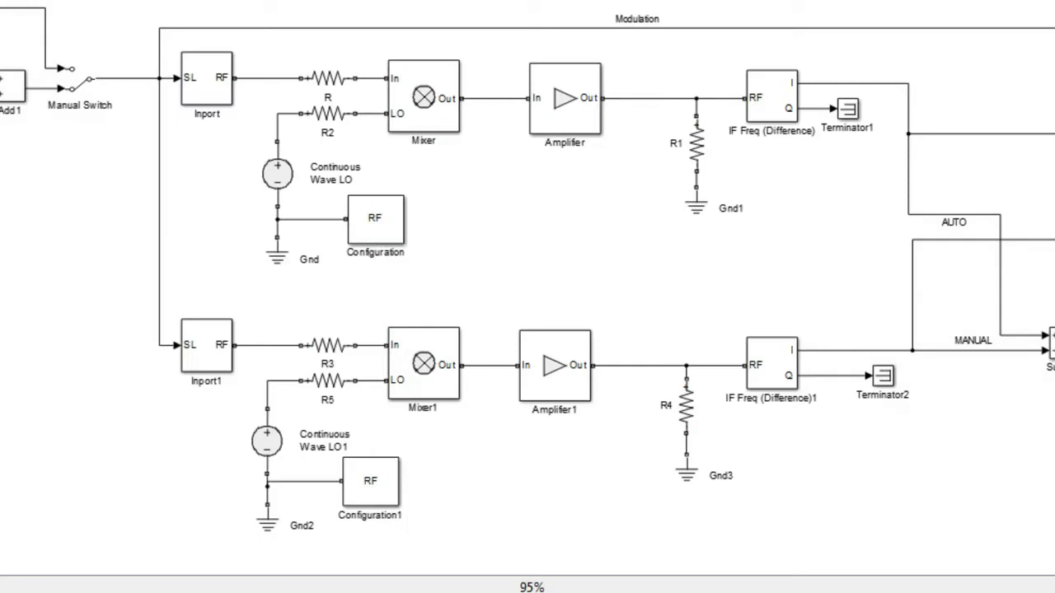
Step: Set Configuration1's harmonic order to 3, rerun, and autoscale the Scope
double_click(372, 488)
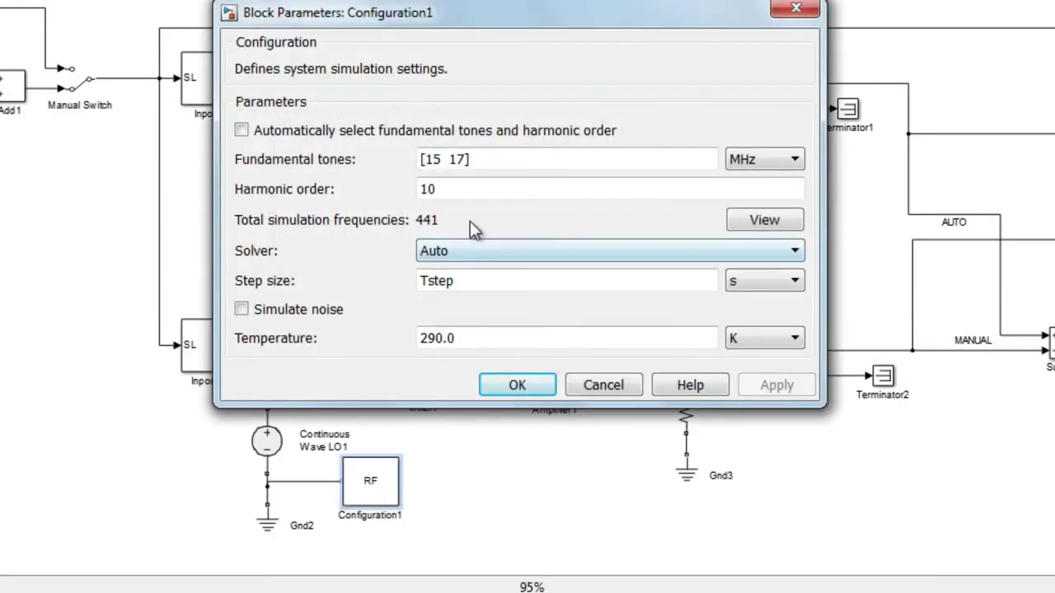
double_click(469, 182)
text(3)
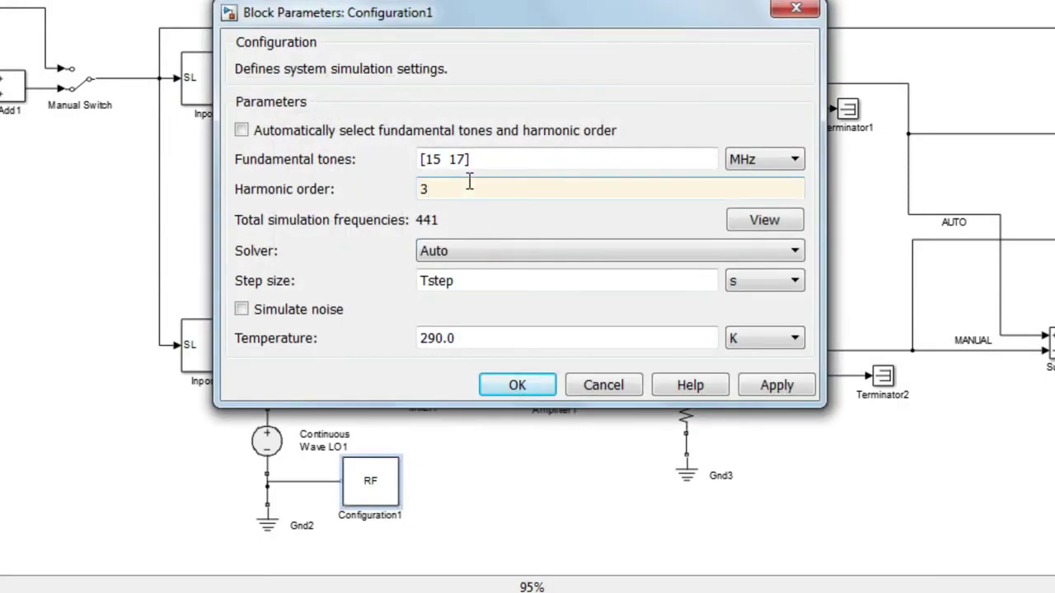
click(503, 386)
key(ctrl+t)
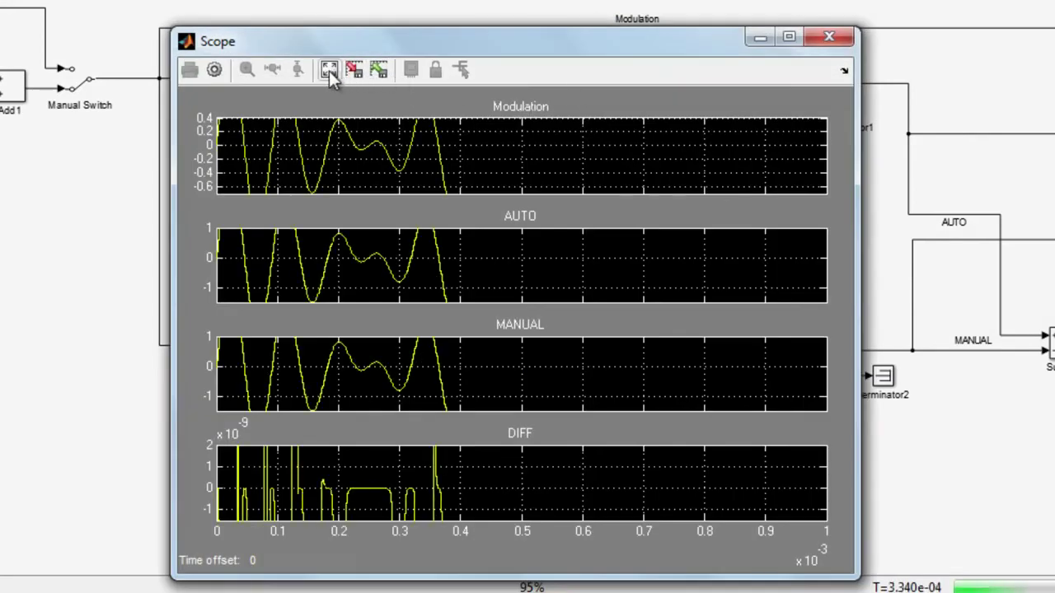
click(329, 71)
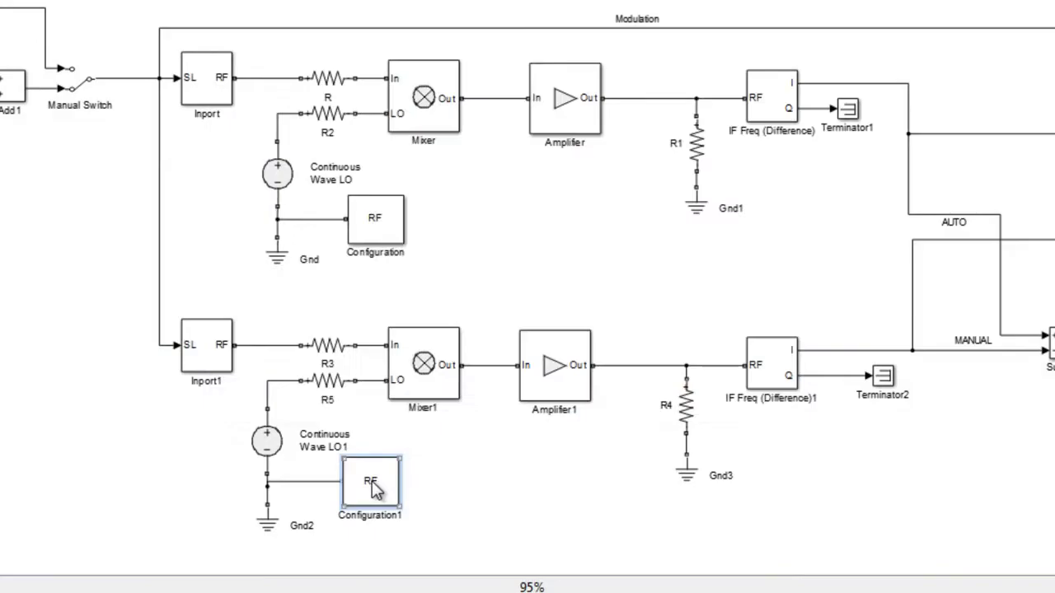
Step: Cut Configuration1's harmonic order to 1 and autoscale the Scope, showing DIFF near 0.3
double_click(366, 487)
double_click(506, 191)
text(1)
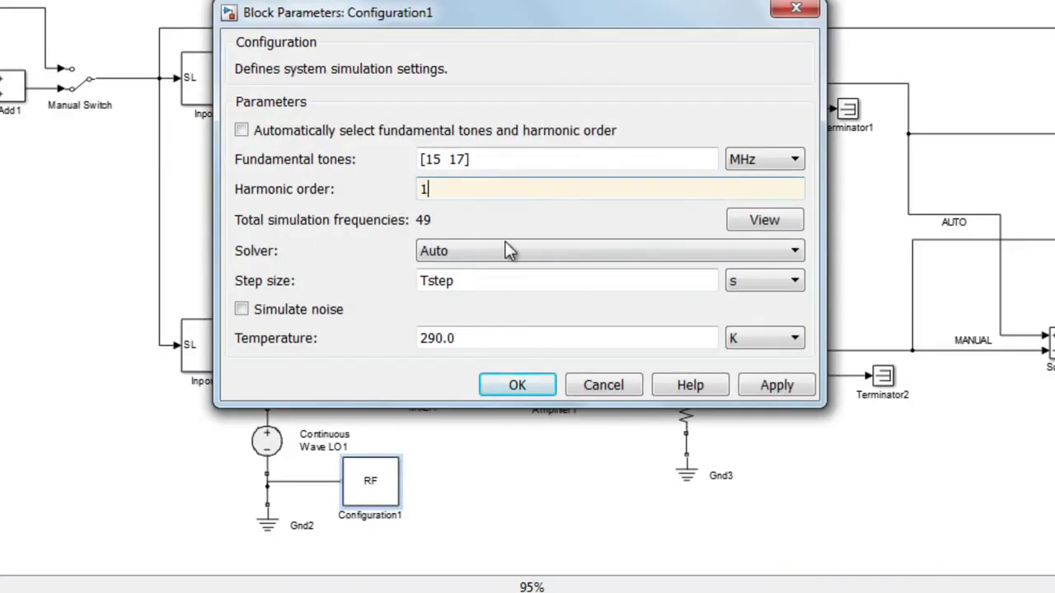
click(513, 384)
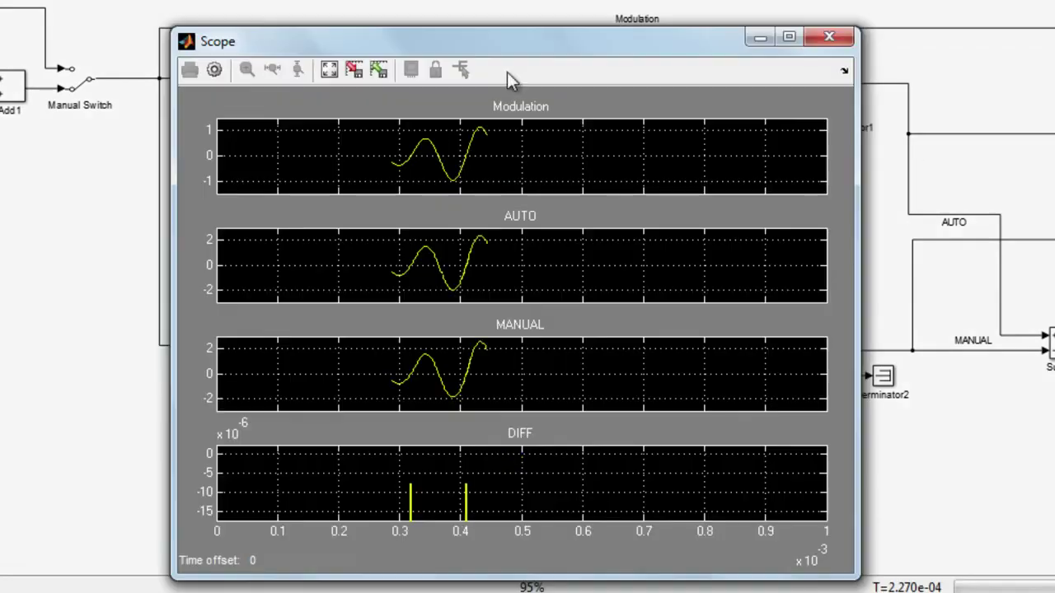
click(329, 71)
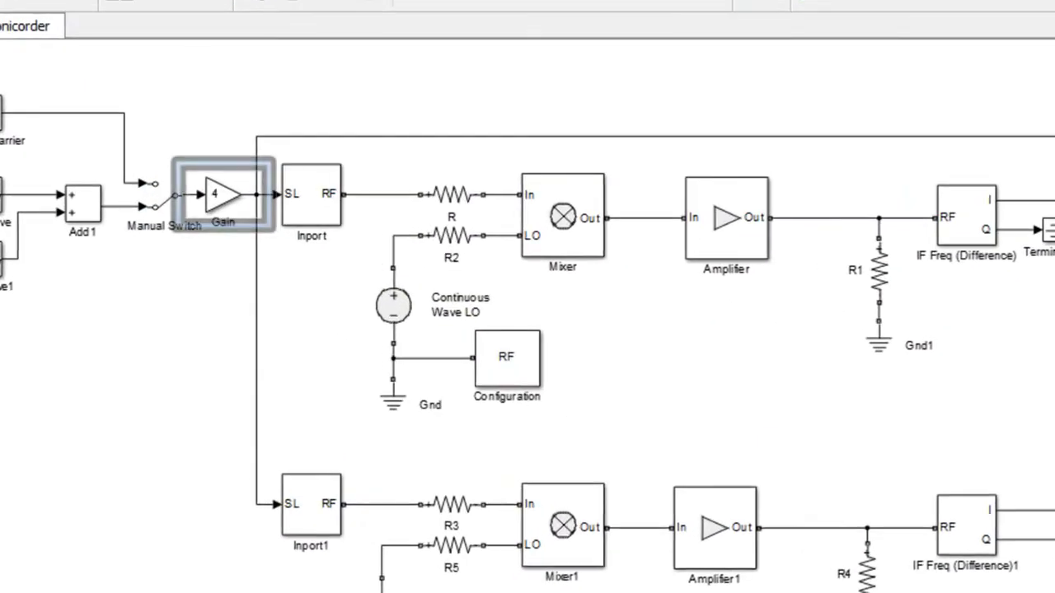
Step: Confirm both Configuration blocks, rerun with Gain 4, and open the Scope showing traces near ±4
double_click(507, 357)
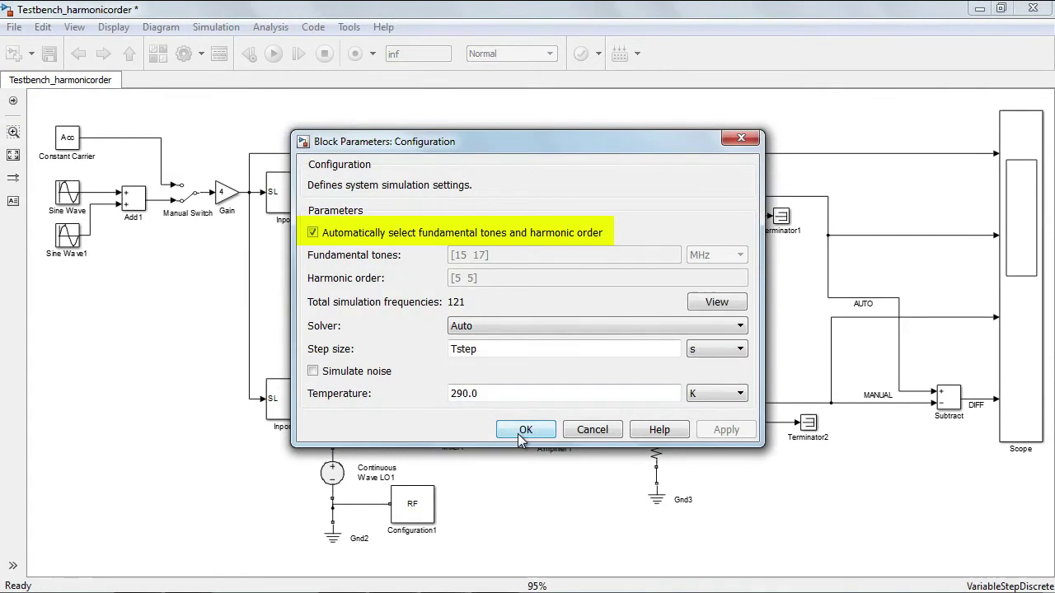
click(528, 429)
double_click(426, 503)
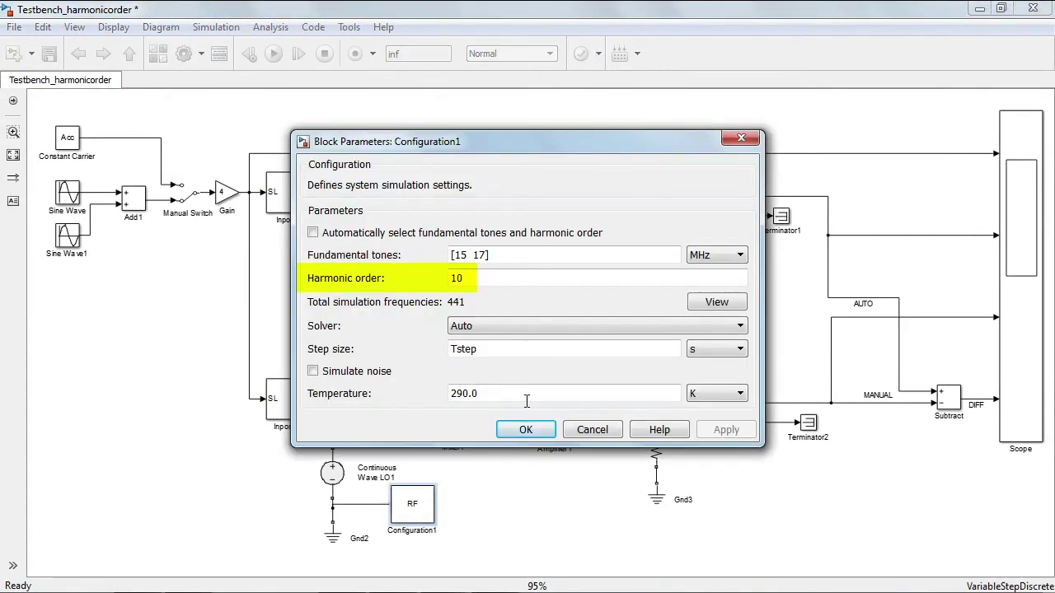
click(526, 430)
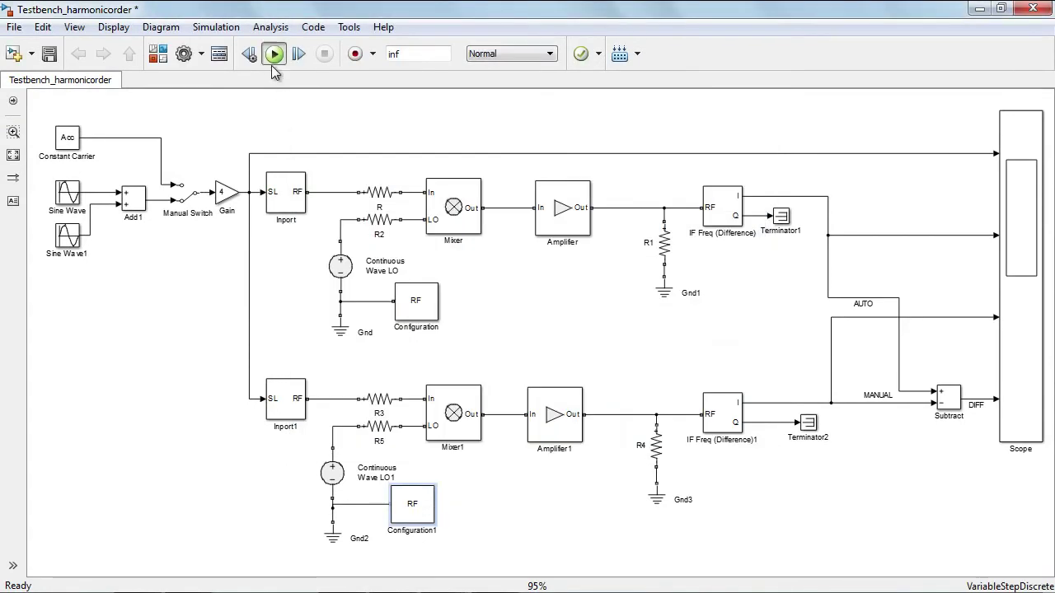
click(274, 54)
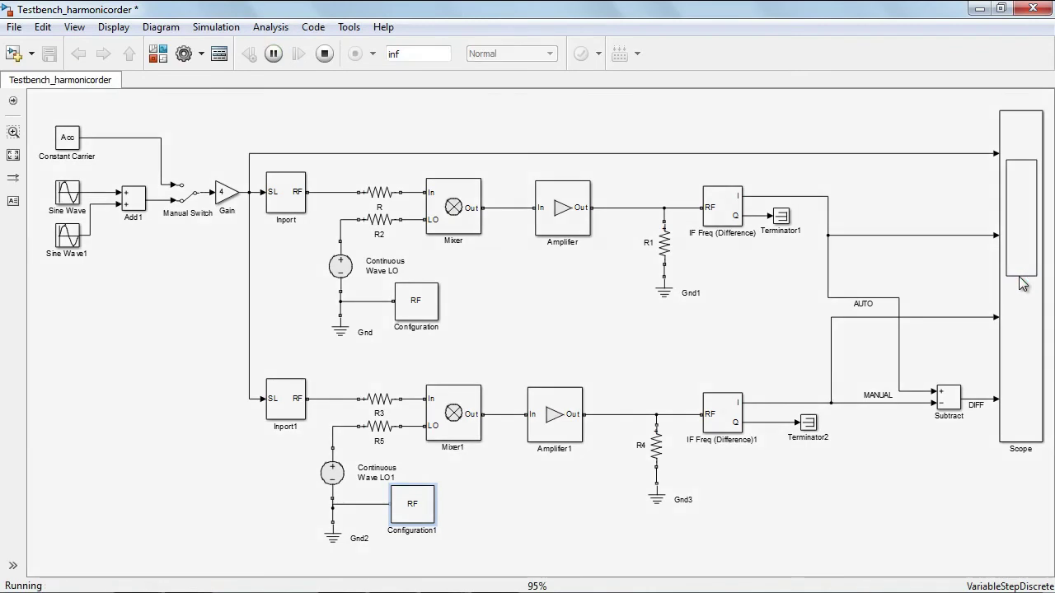
double_click(1022, 284)
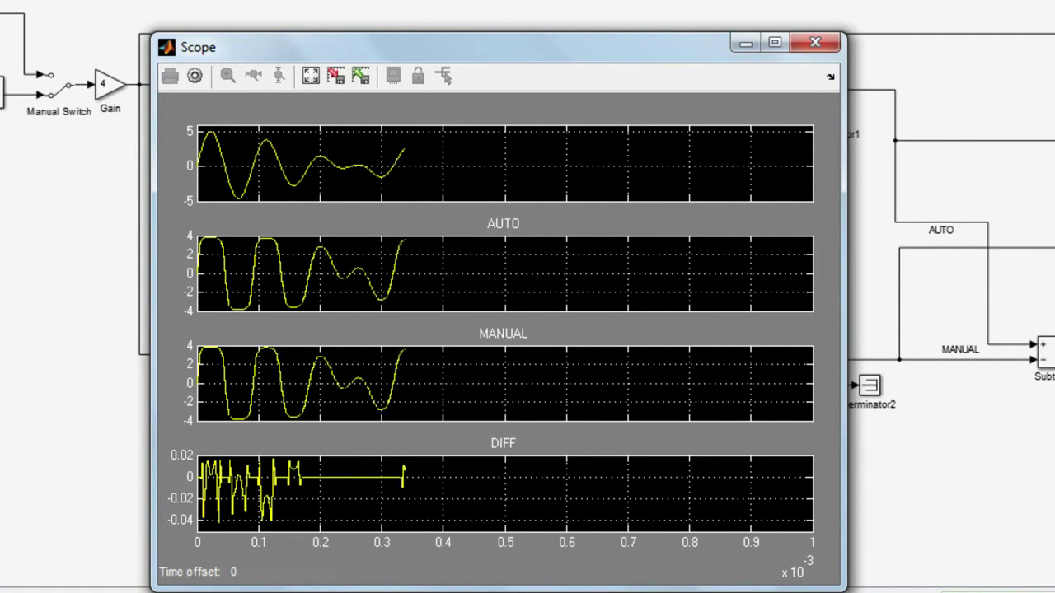
Step: Change Configuration1's harmonic order to 3, rerun with Gain 4, and autoscale so DIFF spans about −0.15 to 0.05
click(1026, 135)
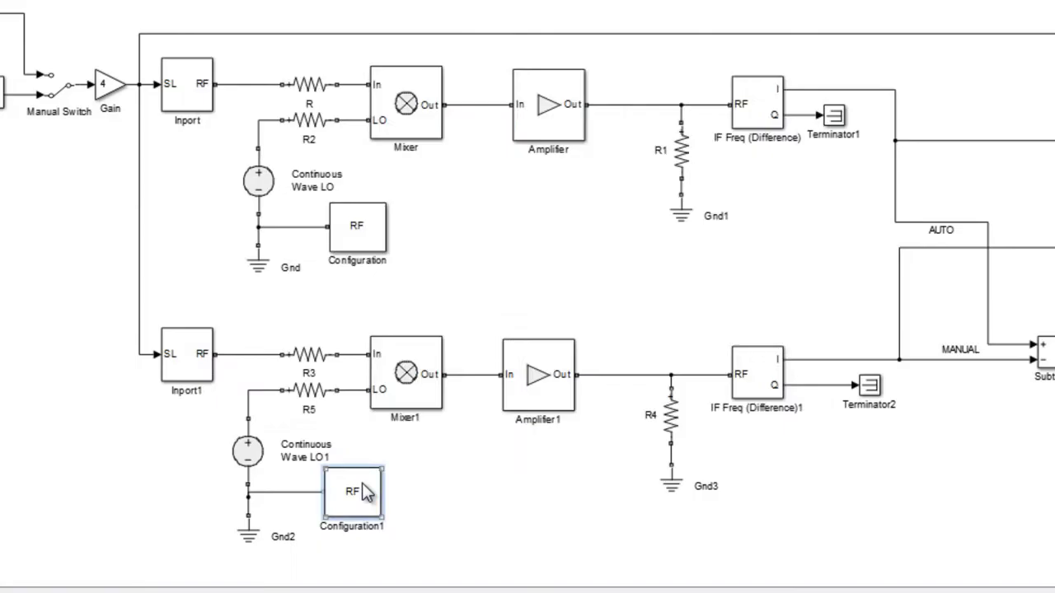
double_click(352, 492)
double_click(443, 198)
text(3)
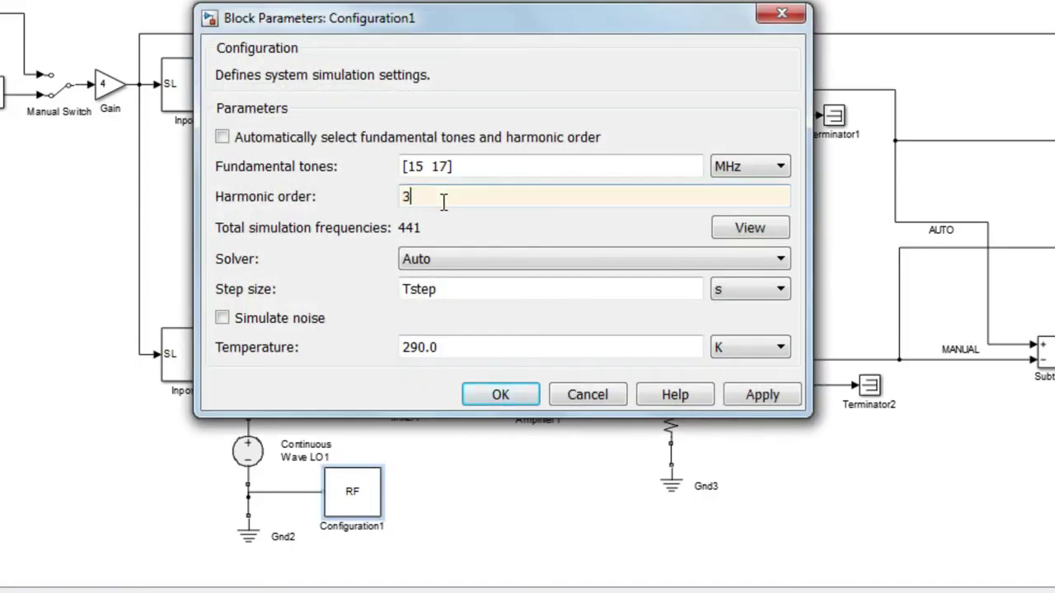
click(505, 396)
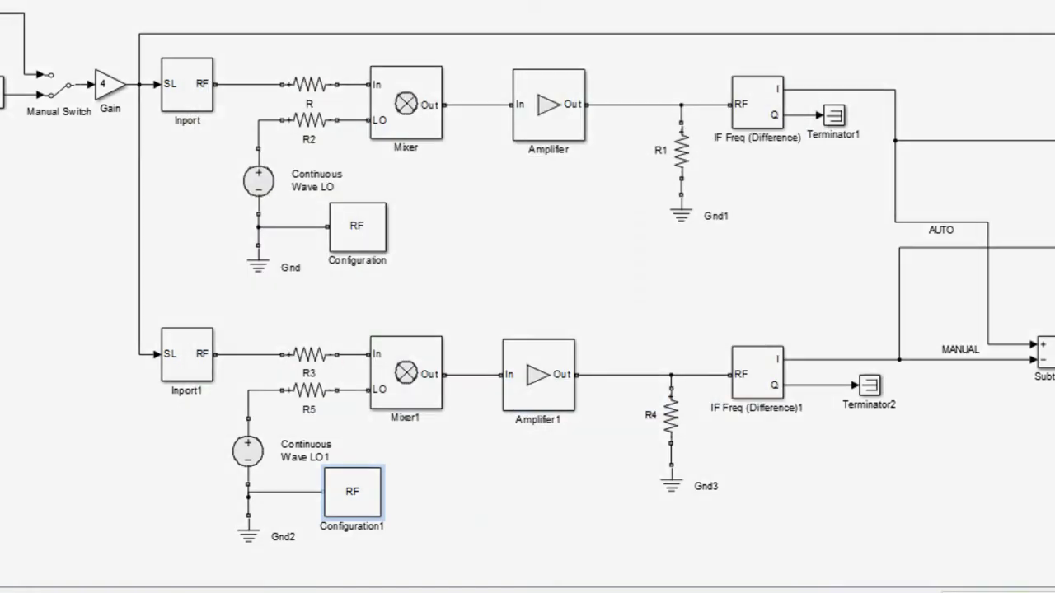
key(alt+Tab)
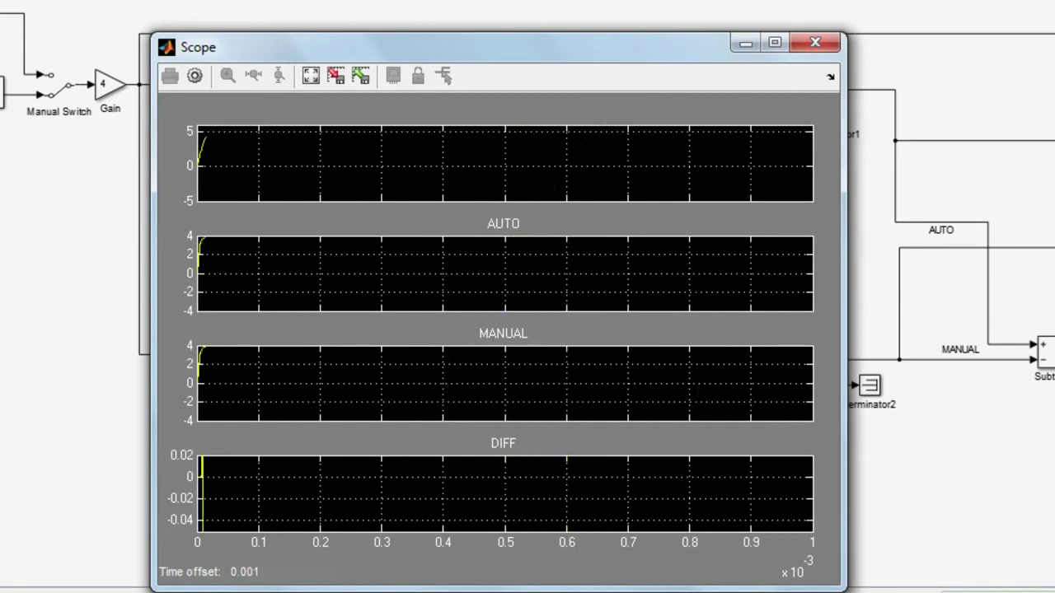
click(315, 81)
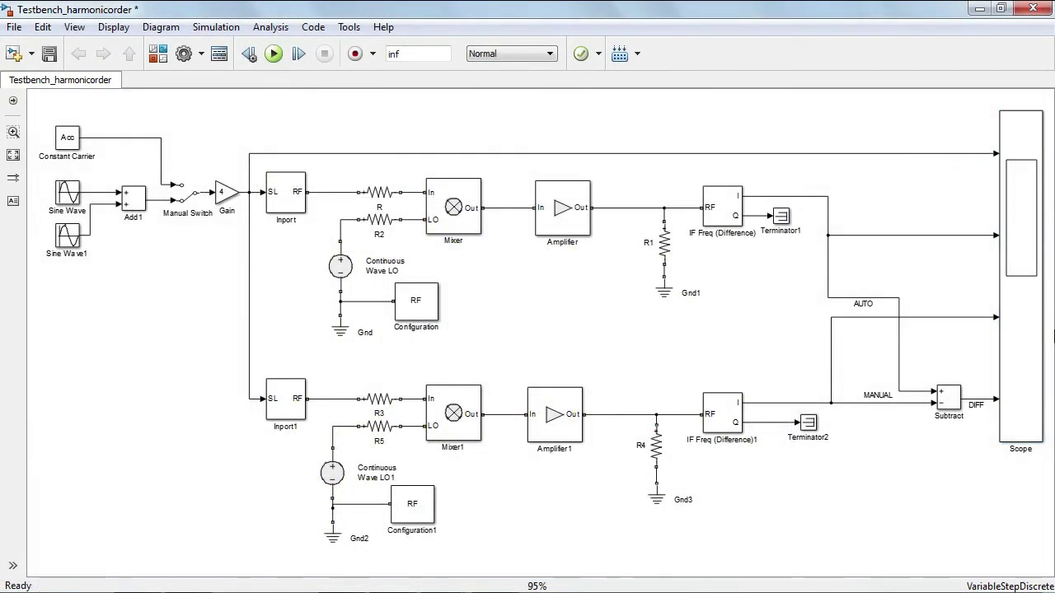
Step: Save the Testbench_harmonicorder model with its Gain-4 input, AUTO, MANUAL and DIFF chains
key(ctrl+s)
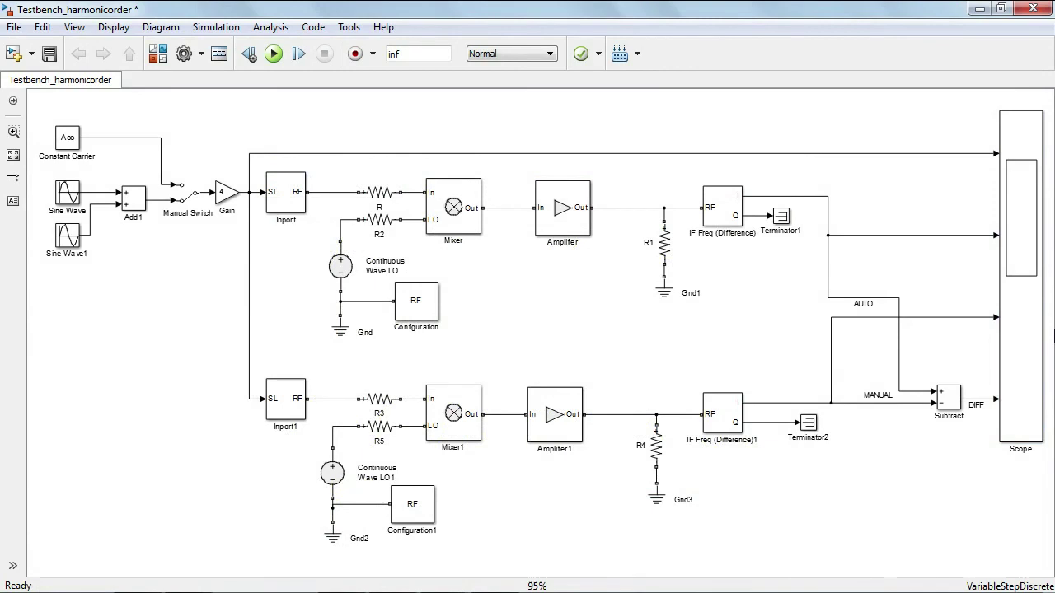